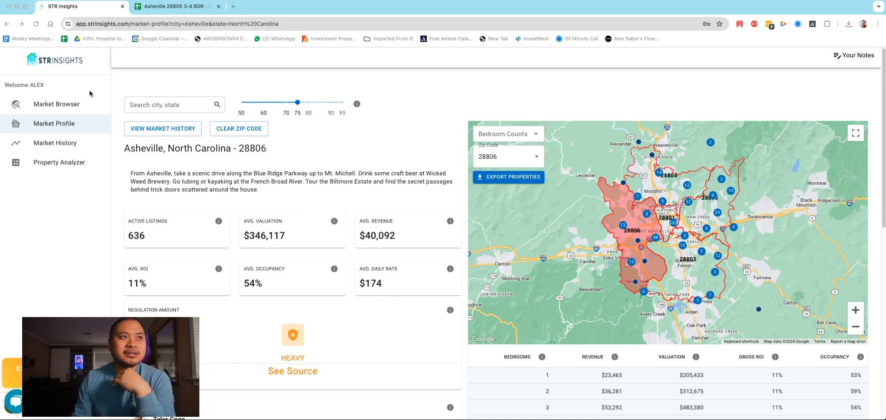
# Step: Look up the market Asheville, NC with the city search on the Market Profile page
pyautogui.click(62, 64)
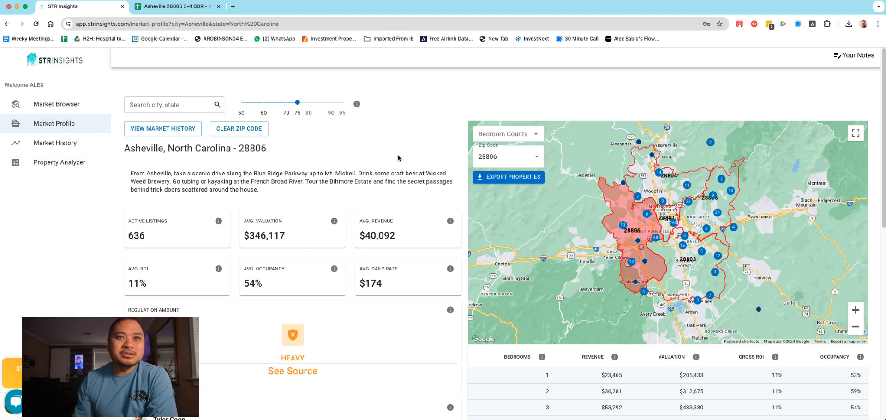
pyautogui.click(153, 105)
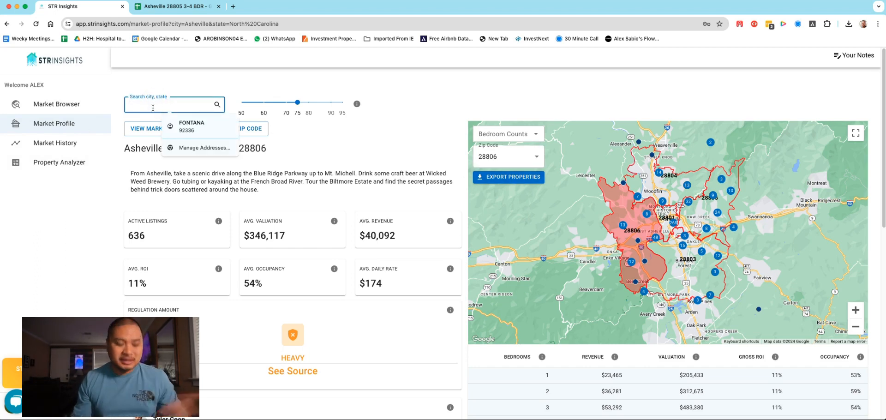
pyautogui.write('Ashevi')
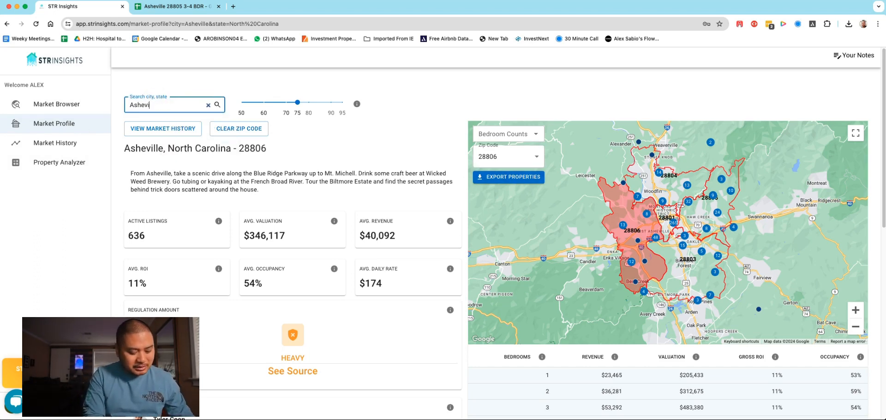
pyautogui.write('lle')
pyautogui.click(164, 122)
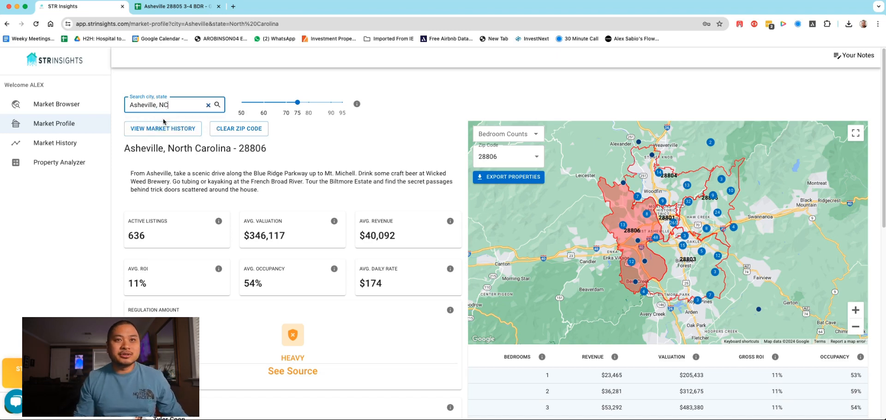
# Step: Choose zip code 28806 for the Asheville map and export the properties
pyautogui.click(506, 158)
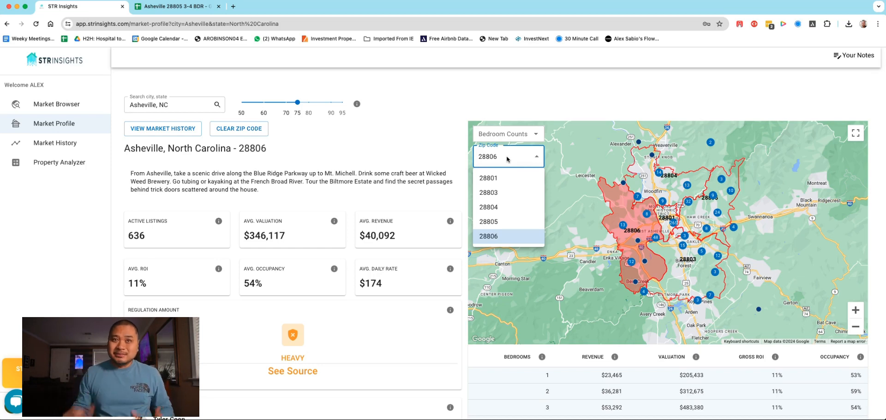
pyautogui.click(506, 235)
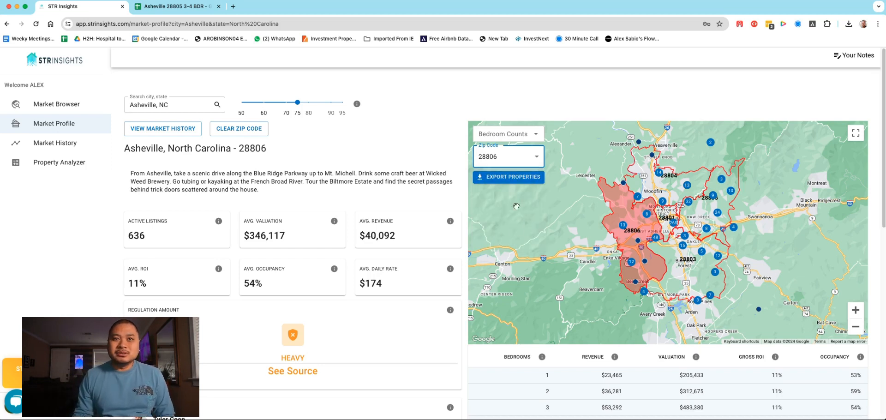
pyautogui.click(507, 180)
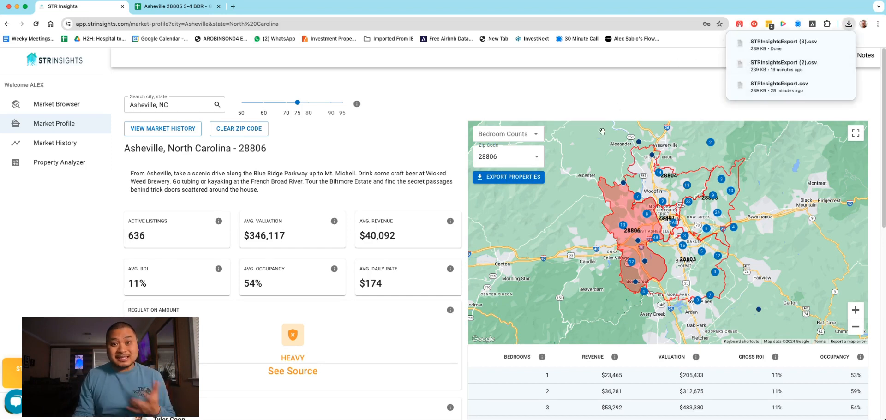
# Step: Open the downloaded STRInsightsExport (3) file and move and widen its window to show more columns
pyautogui.click(784, 66)
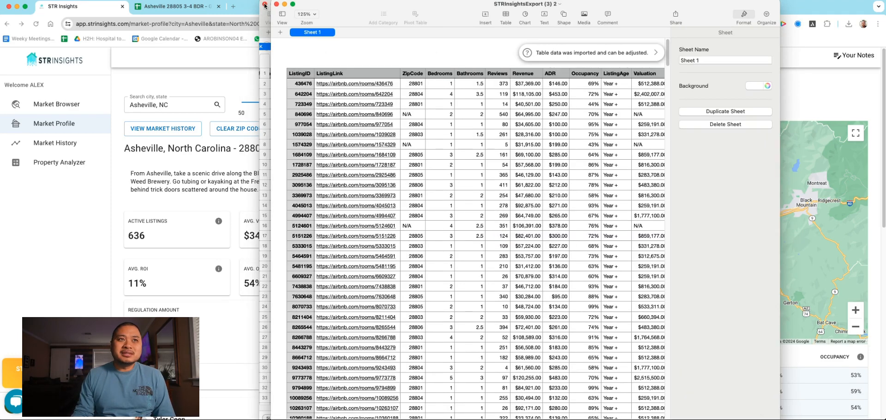
pyautogui.moveTo(270, 44); pyautogui.dragTo(34, 45)
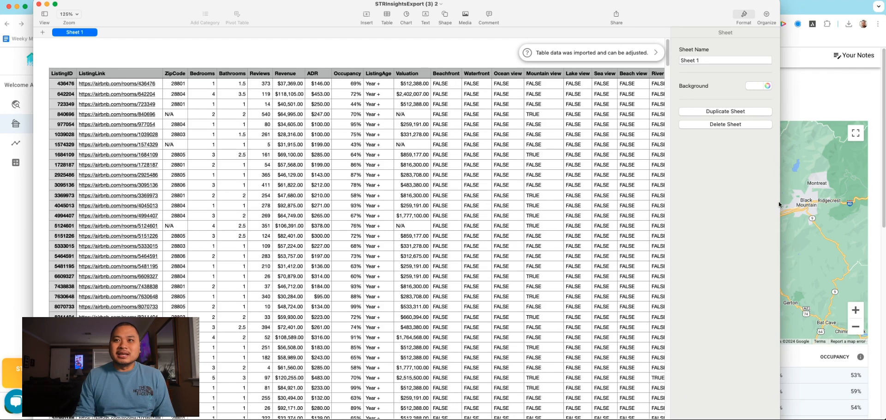
pyautogui.moveTo(778, 201); pyautogui.dragTo(883, 201)
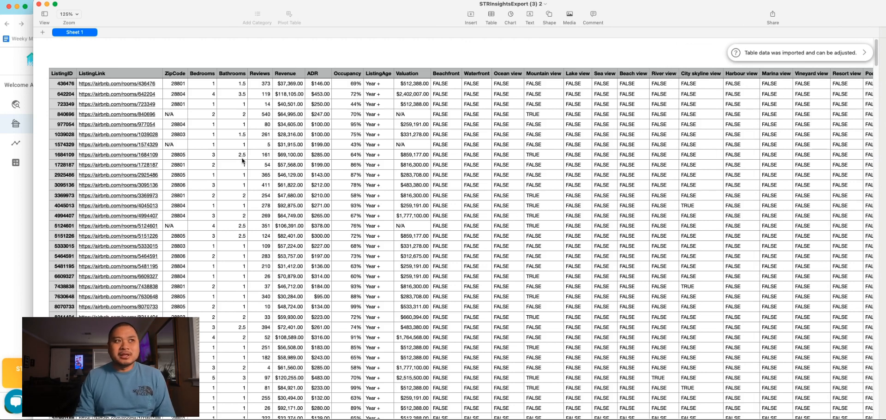
# Step: Copy all columns of the exported table, from ListingID through Outdoor Shower
pyautogui.click(62, 75)
pyautogui.click(64, 43)
pyautogui.hscroll(15, 622, 386)
pyautogui.hscroll(10, 622, 387)
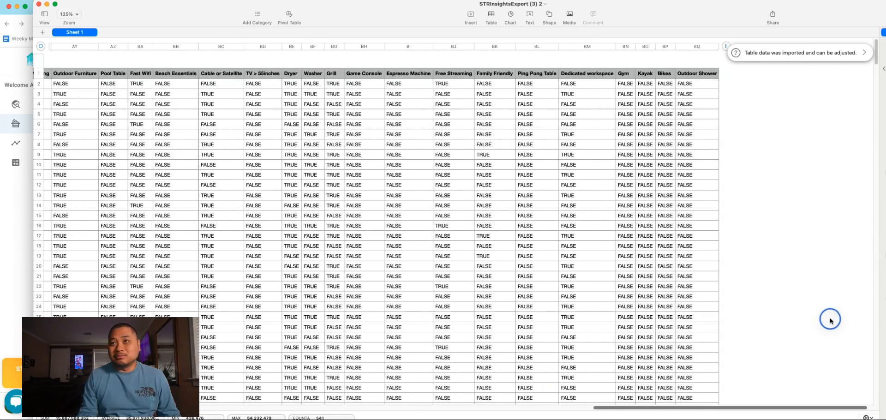
pyautogui.keyDown('shift'); pyautogui.click(683, 46); pyautogui.keyUp('shift')
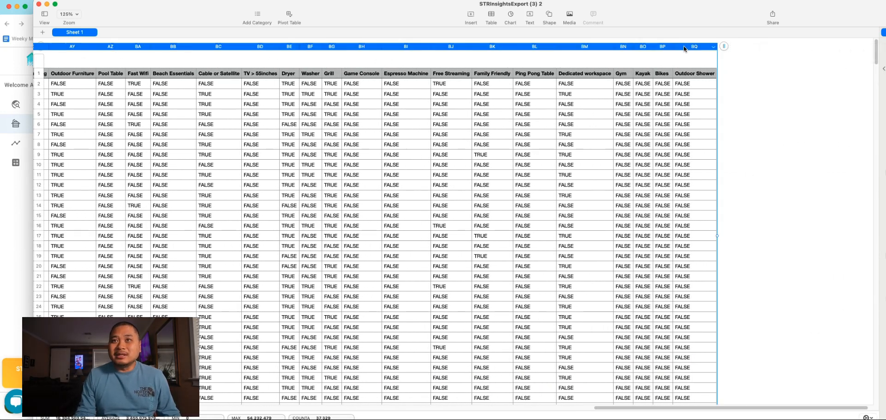
pyautogui.rightClick(683, 45)
pyautogui.click(697, 202)
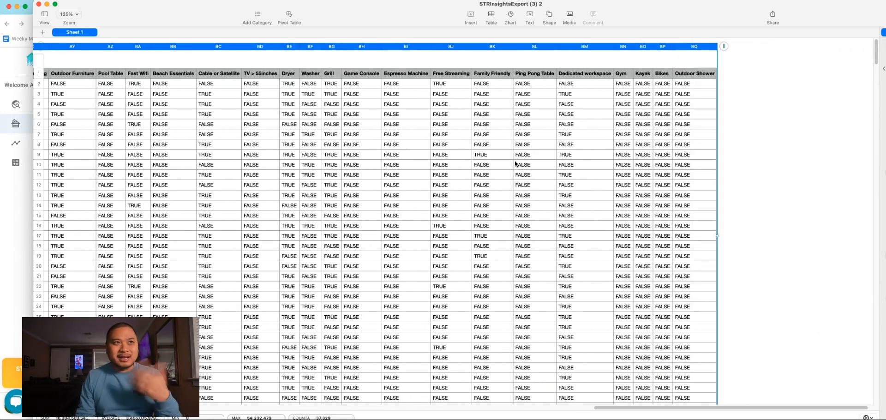
# Step: Put the exported table aside, switch to Google Sheets in the browser and create a blank spreadsheet
pyautogui.click(47, 4)
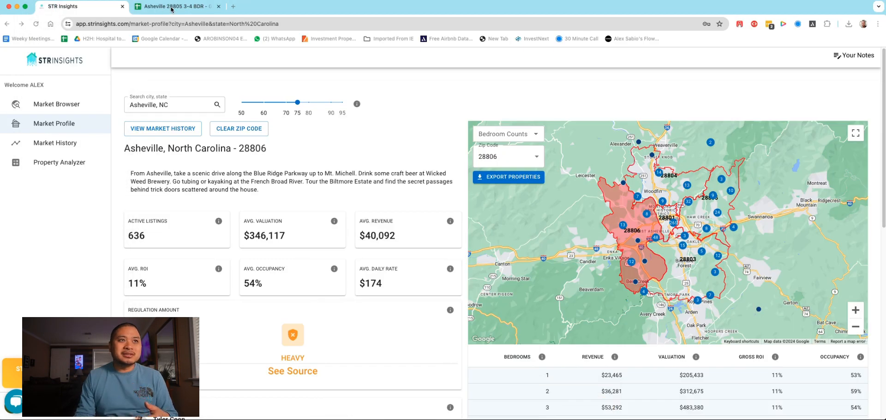
pyautogui.click(171, 7)
pyautogui.click(11, 60)
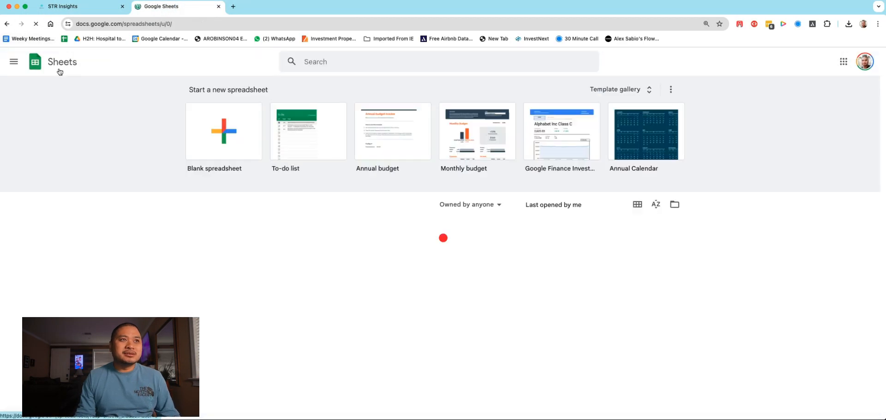
pyautogui.click(231, 141)
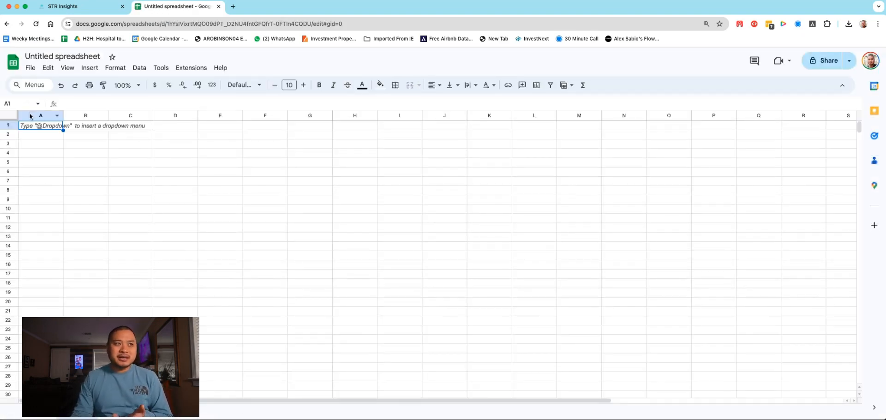
# Step: Paste the copied listing table into the blank spreadsheet, starting at column A
pyautogui.click(30, 115)
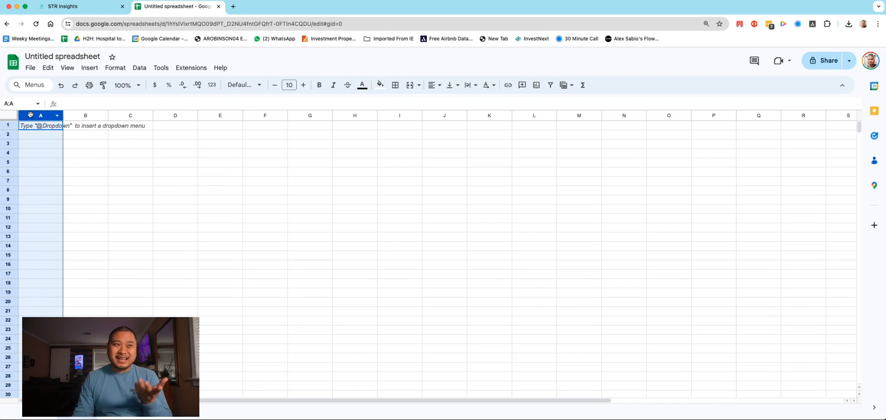
pyautogui.rightClick(32, 119)
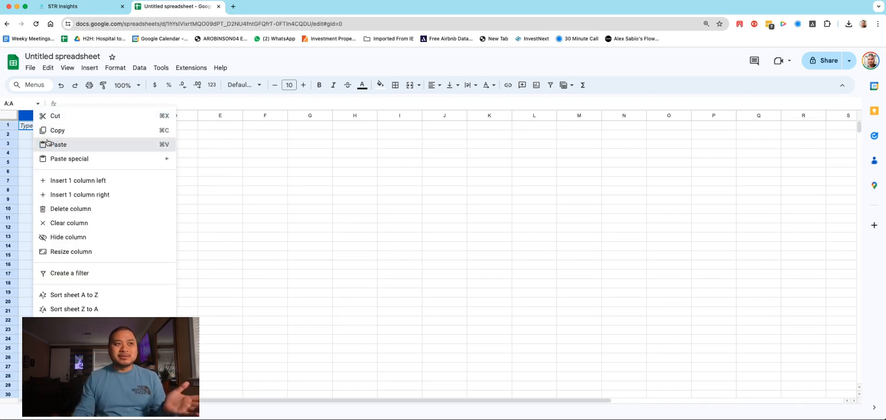
pyautogui.click(138, 150)
pyautogui.click(138, 144)
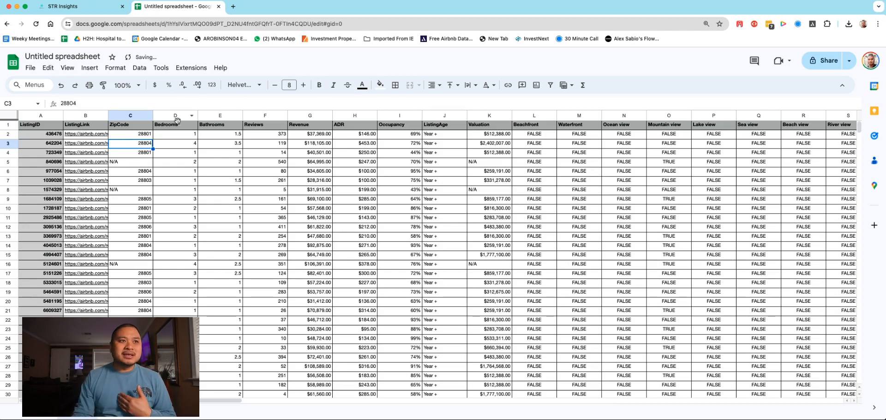
# Step: Sort the sheet A to Z by the Bedrooms column
pyautogui.click(191, 116)
pyautogui.press('Escape')
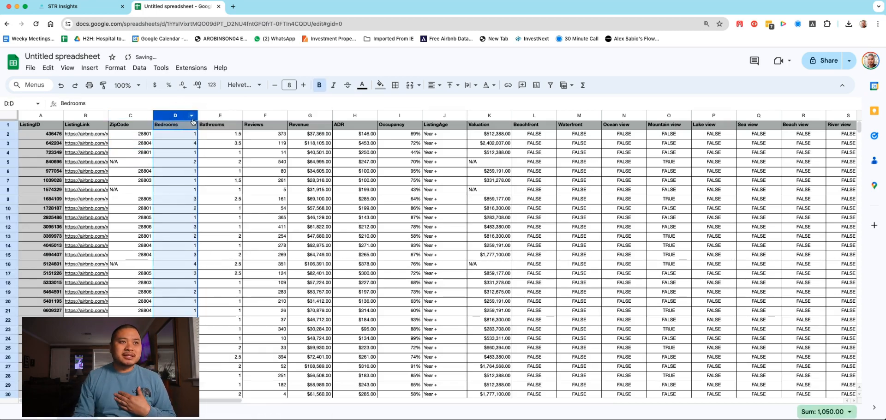
pyautogui.click(191, 116)
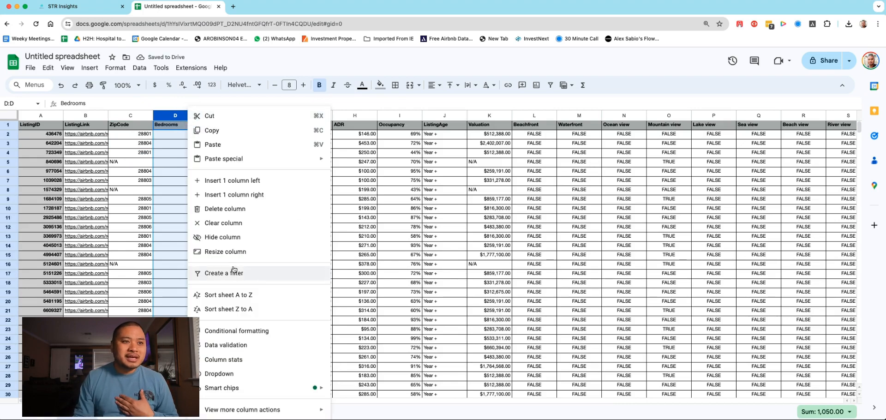
pyautogui.click(236, 294)
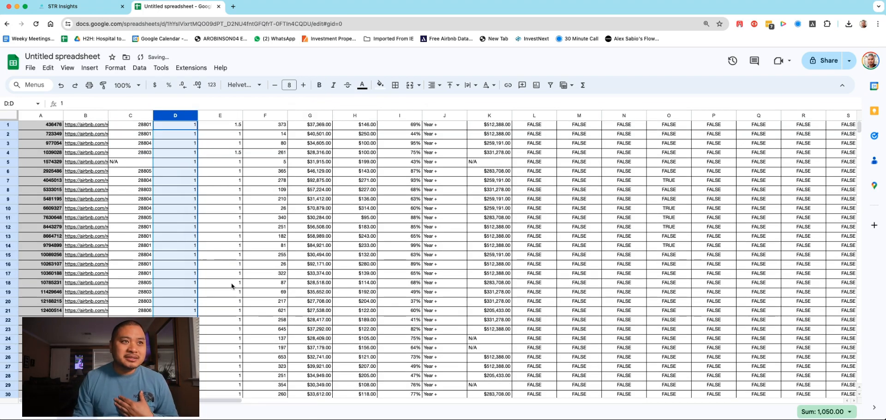
# Step: Select rows 1 through 401, covering all listings with one or two bedrooms
pyautogui.scroll(-20, 205, 233)
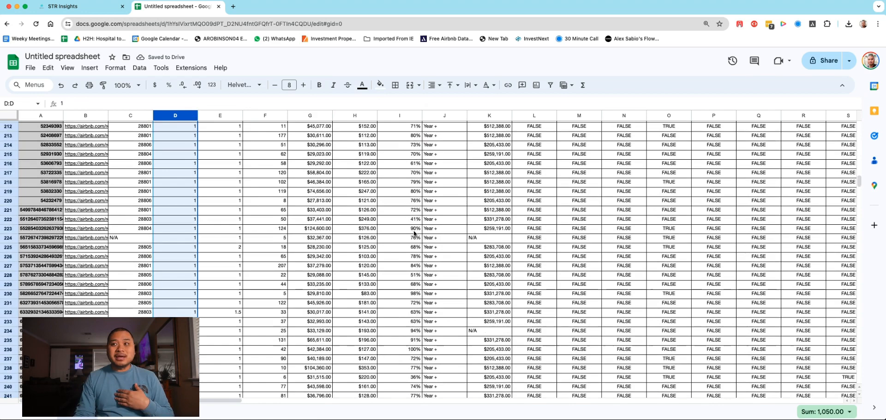
pyautogui.scroll(-15, 195, 239)
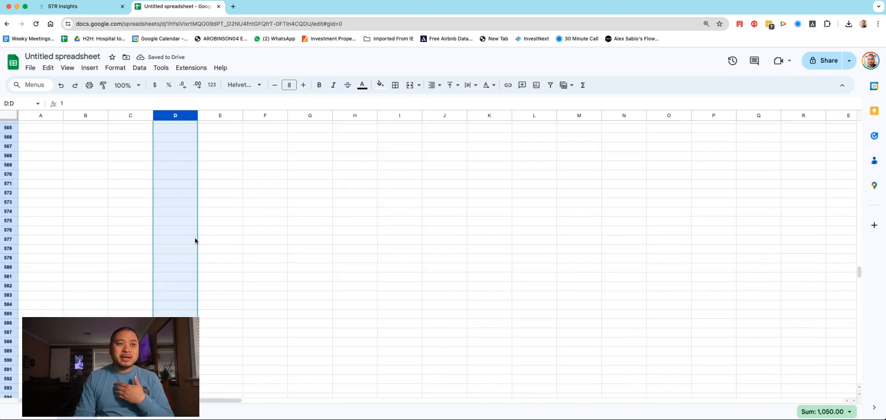
pyautogui.scroll(8, 195, 240)
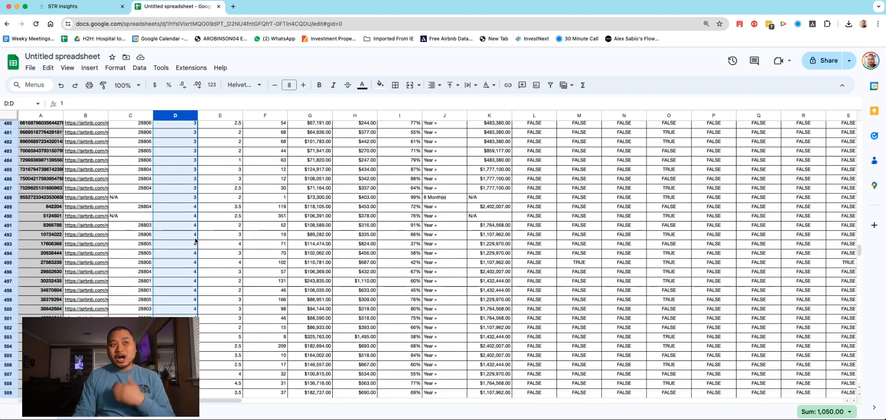
pyautogui.scroll(3, 195, 240)
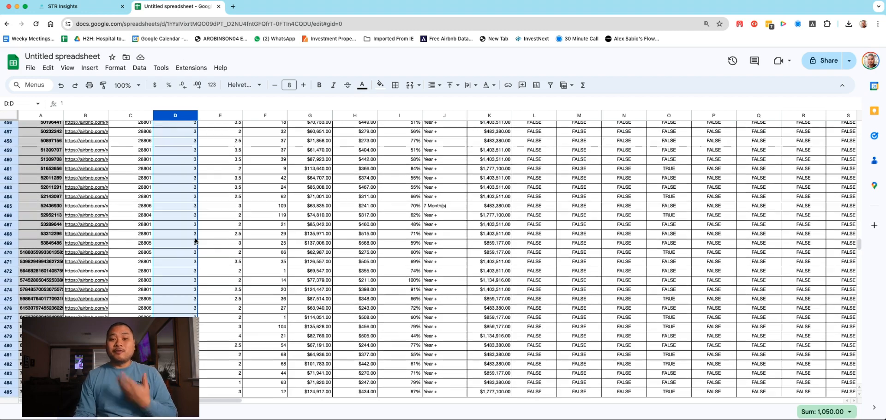
pyautogui.scroll(14, 195, 240)
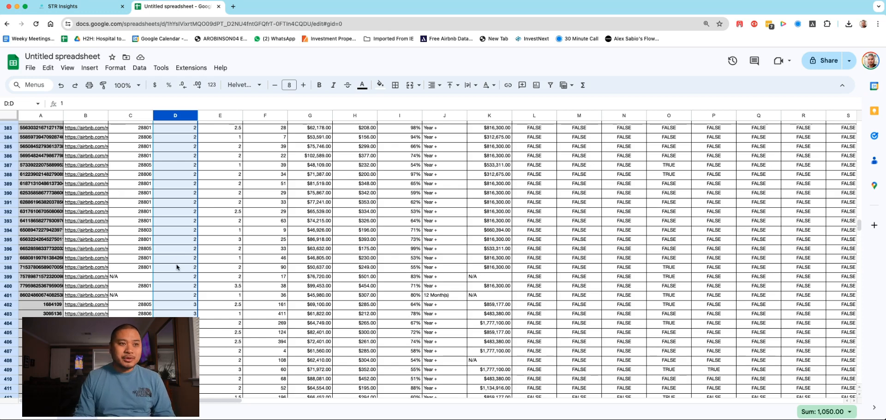
pyautogui.click(179, 296)
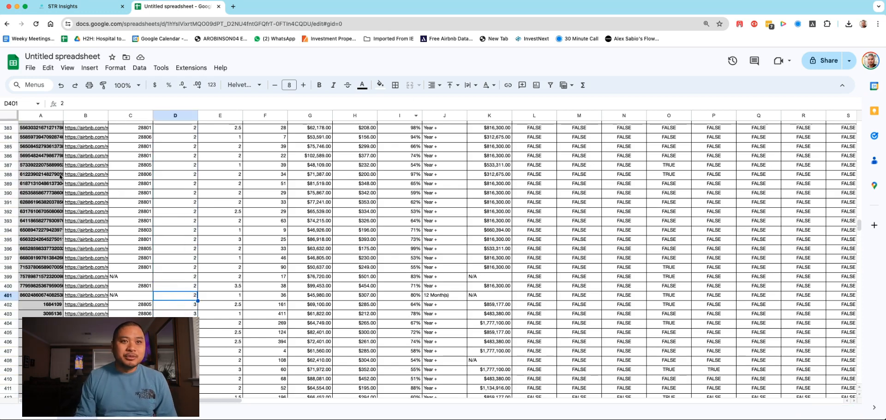
pyautogui.click(5, 297)
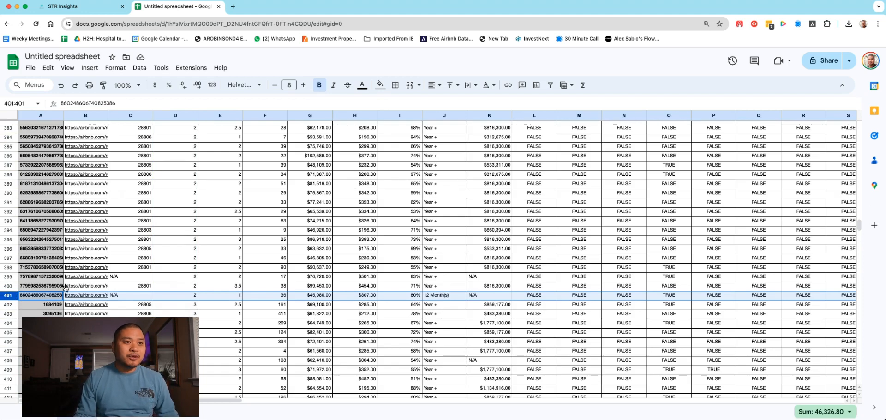
pyautogui.scroll(20, 128, 276)
pyautogui.scroll(20, 128, 275)
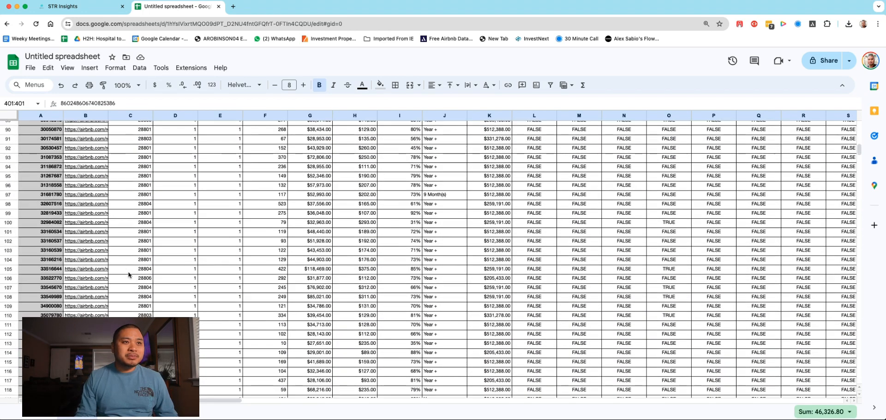
pyautogui.keyDown('shift'); pyautogui.click(9, 128); pyautogui.keyUp('shift')
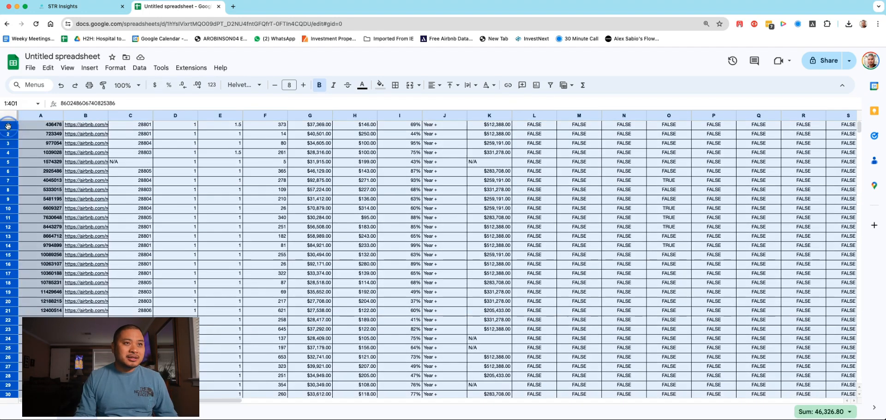
pyautogui.scroll(-12, 198, 228)
pyautogui.scroll(-18, 194, 236)
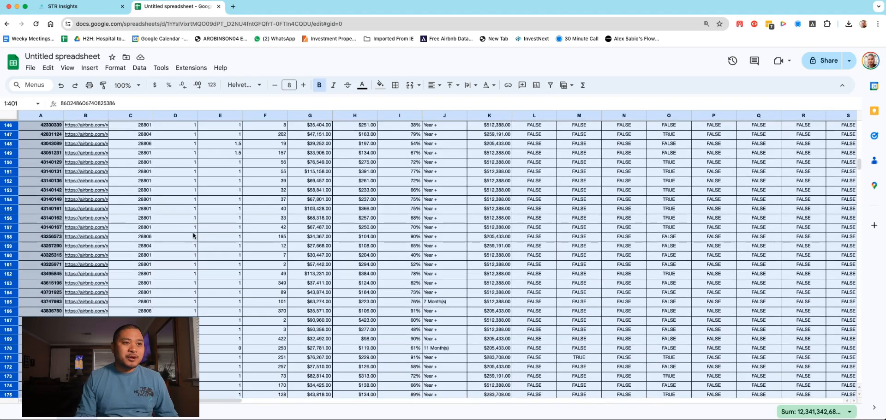
pyautogui.scroll(-15, 193, 236)
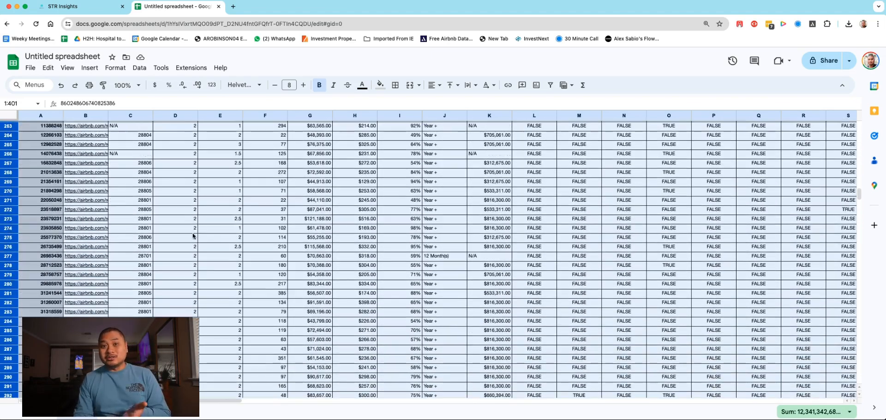
pyautogui.scroll(-2, 193, 235)
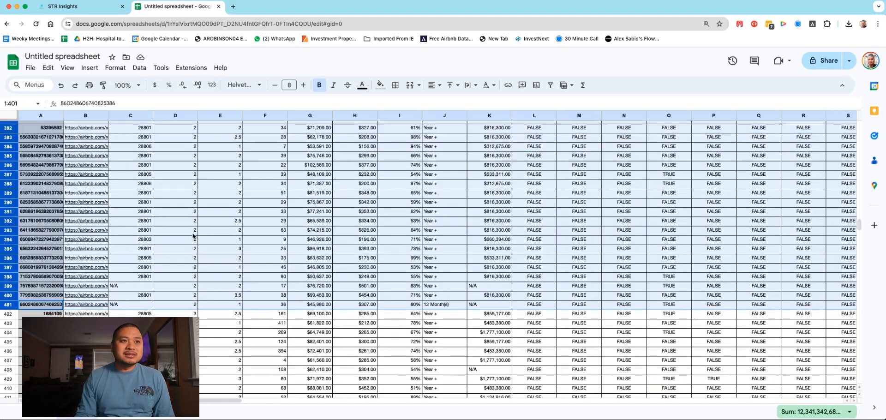
# Step: Try deleting the selected rows 1–401, and undo the deletion
pyautogui.rightClick(11, 194)
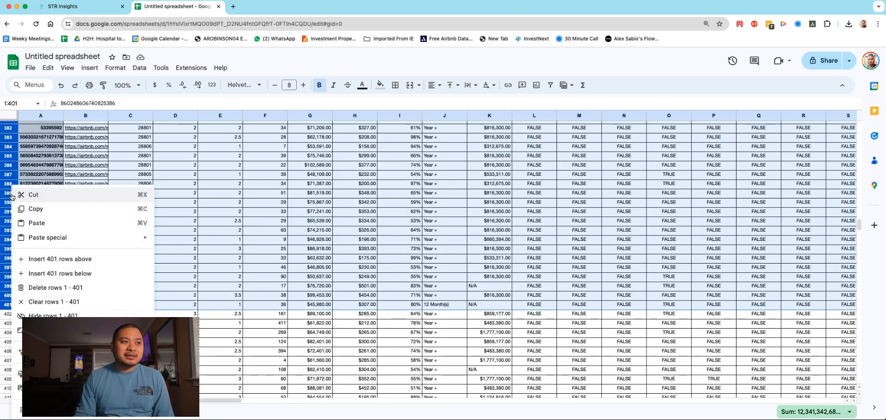
pyautogui.click(51, 285)
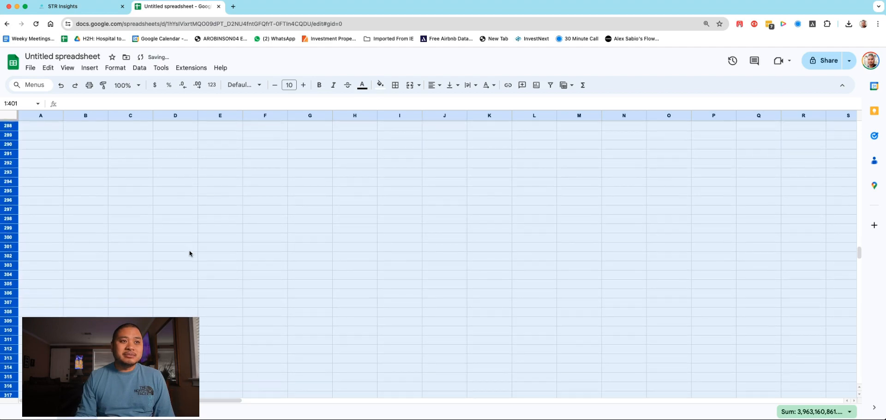
pyautogui.press('super+z')
pyautogui.click(61, 86)
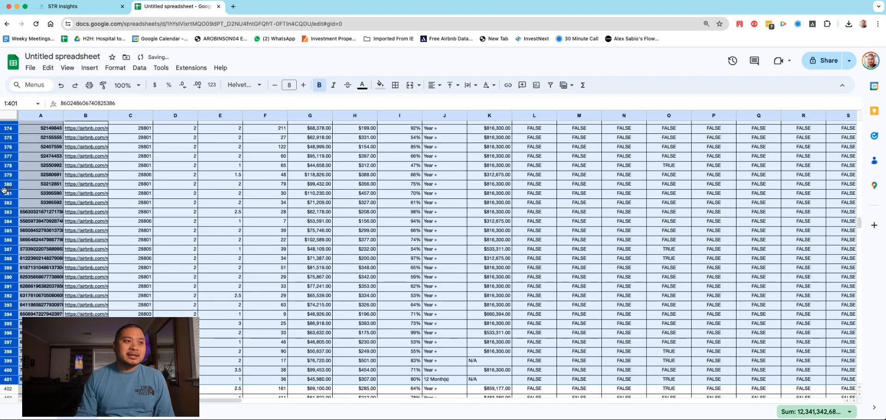
# Step: Hide the selected rows 1–401
pyautogui.rightClick(3, 189)
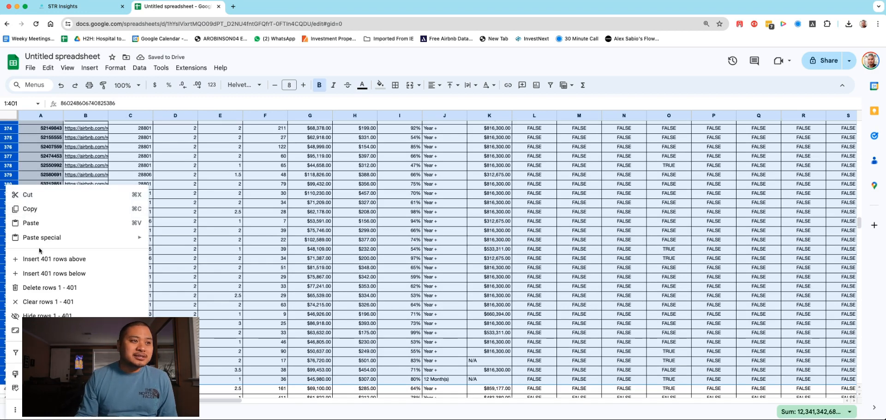
pyautogui.click(69, 302)
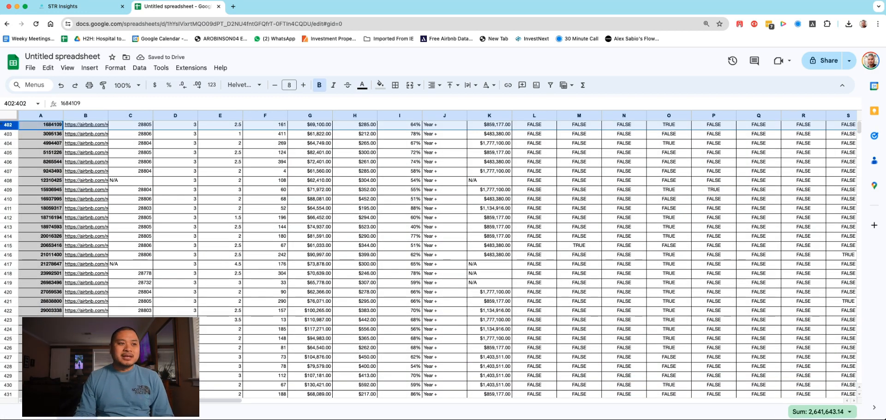
# Step: Hide rows 522–540, which hold the listings with five or more bedrooms
pyautogui.scroll(-20, 140, 305)
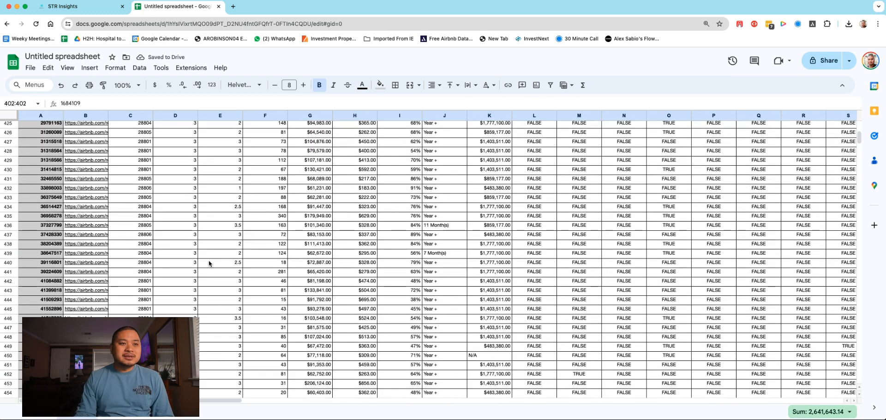
pyautogui.scroll(-6, 209, 263)
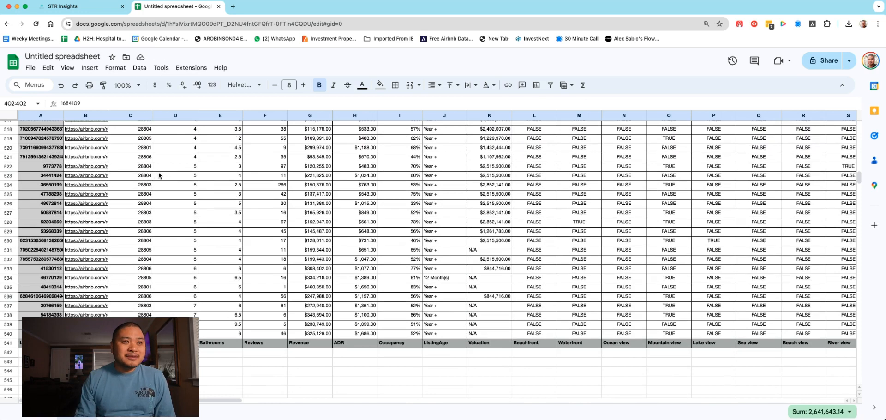
pyautogui.click(9, 166)
pyautogui.scroll(-2, 18, 183)
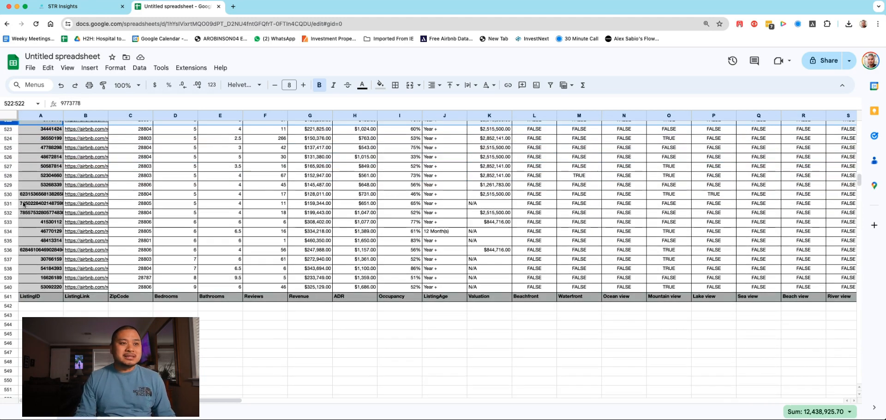
pyautogui.keyDown('shift'); pyautogui.click(9, 287); pyautogui.keyUp('shift')
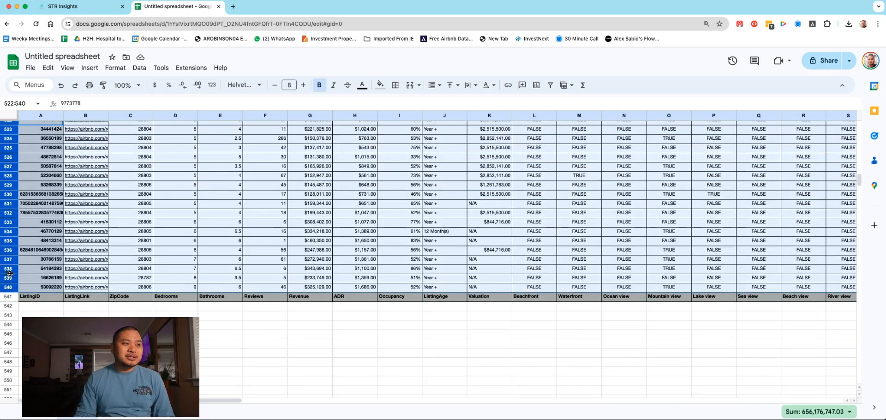
pyautogui.rightClick(9, 261)
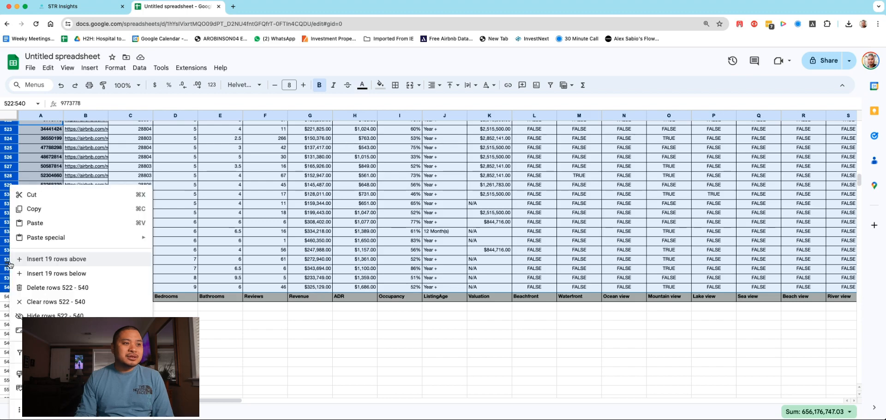
pyautogui.click(38, 314)
# Step: Move the header row from row 541 to just above the first visible listing, at row 402
pyautogui.scroll(20, 134, 203)
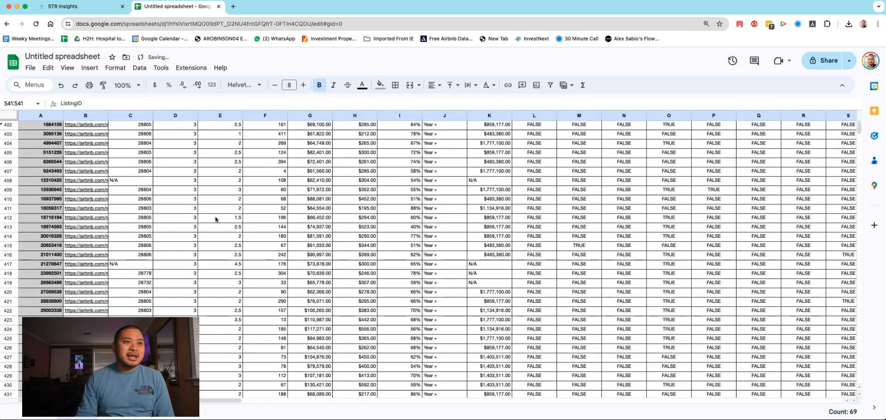
pyautogui.scroll(-20, 207, 216)
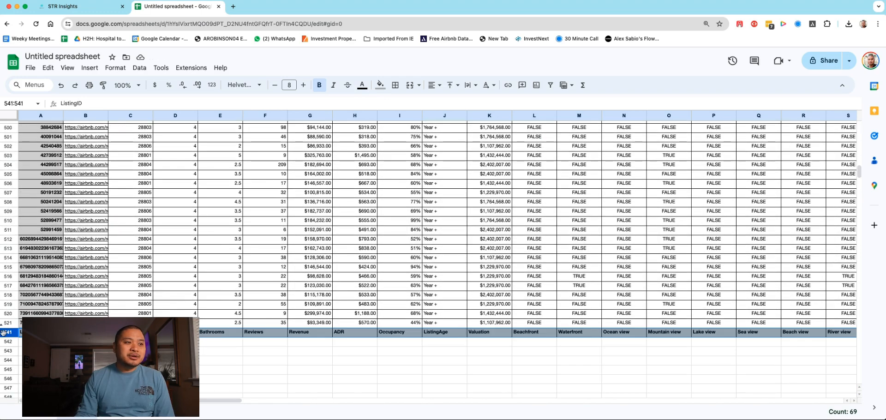
pyautogui.moveTo(7, 333); pyautogui.dragTo(11, 129)
pyautogui.scroll(17, 10, 319)
pyautogui.scroll(5, 10, 319)
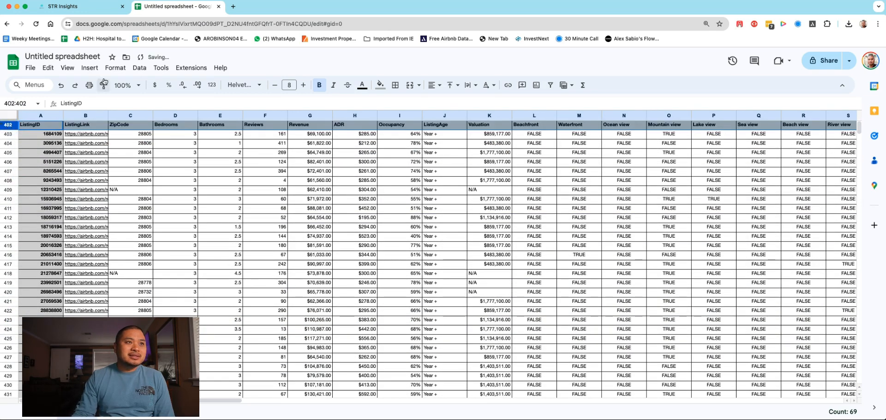
# Step: Freeze the sheet up to row 402 and check how the header behaves while moving through the listings
pyautogui.click(67, 68)
pyautogui.moveTo(123, 97)
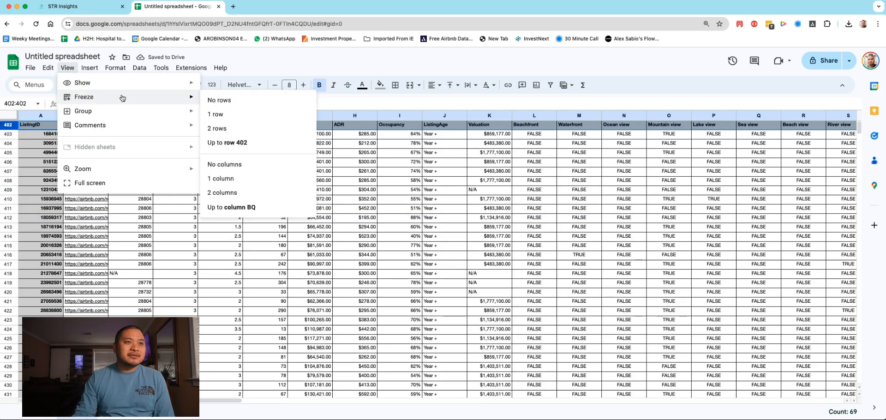
pyautogui.click(227, 143)
pyautogui.scroll(-2, 300, 173)
pyautogui.scroll(2, 299, 173)
pyautogui.scroll(-1, 300, 173)
pyautogui.scroll(2, 295, 170)
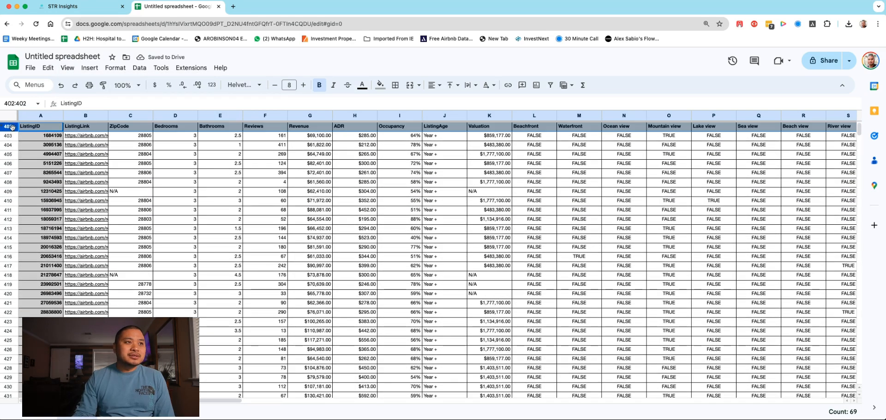
# Step: Change the freeze setting to 1 row and reselect the header row
pyautogui.click(67, 68)
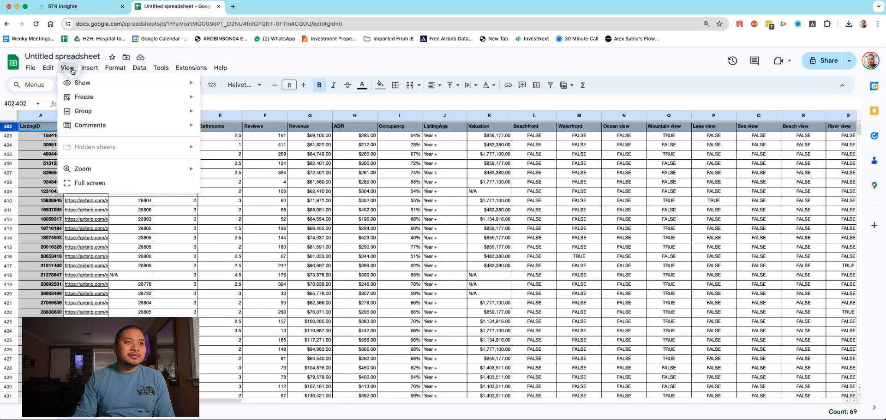
pyautogui.moveTo(91, 99)
pyautogui.click(215, 114)
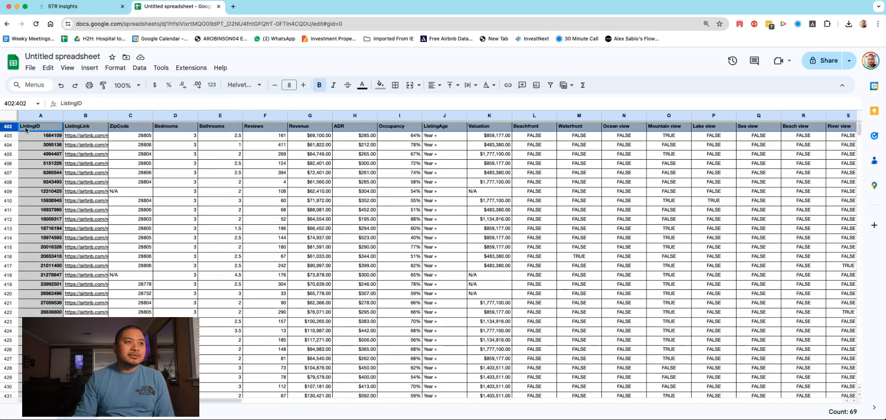
pyautogui.click(67, 68)
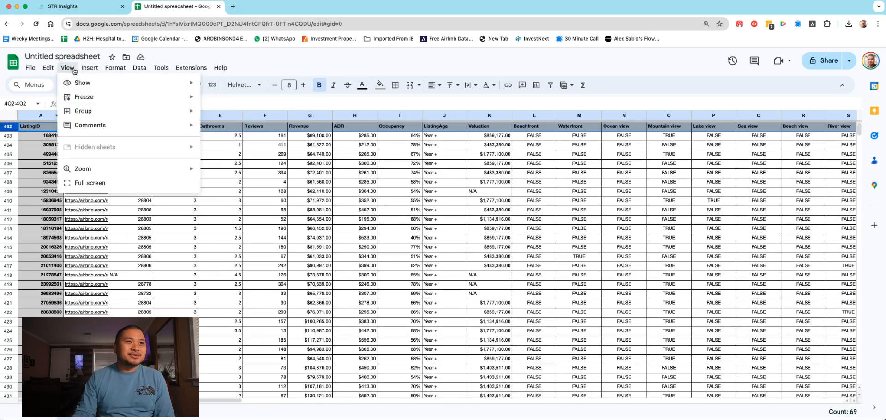
pyautogui.moveTo(136, 96)
pyautogui.click(216, 114)
pyautogui.click(86, 145)
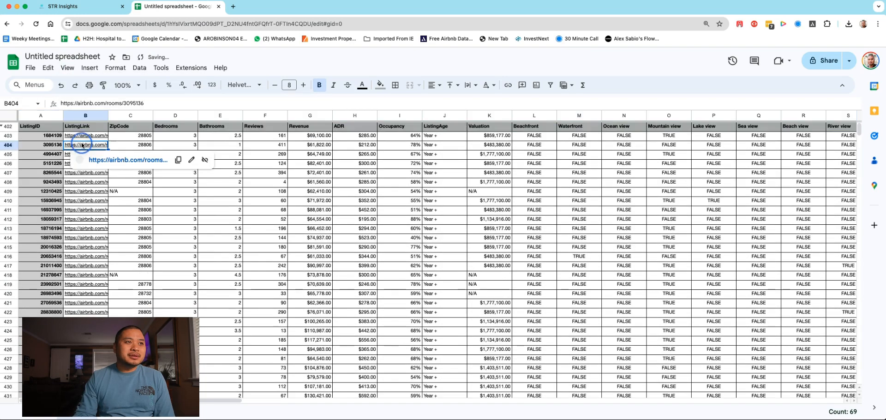
pyautogui.click(8, 126)
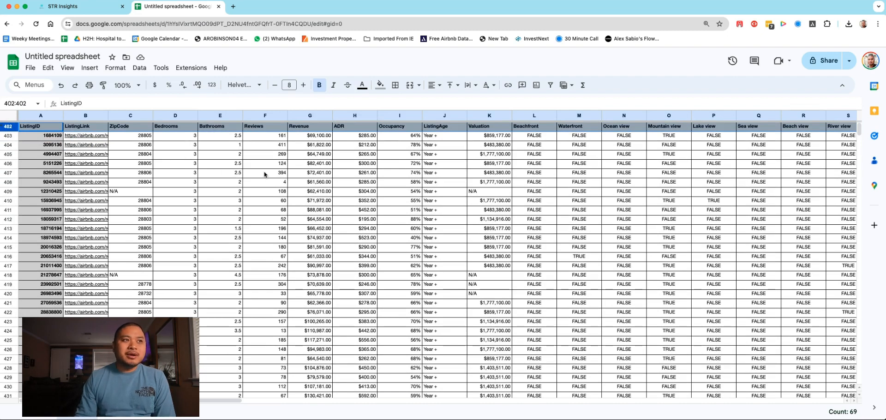
# Step: Examine the view and amenity columns from Beachfront through Outdoor Shower for the remaining listings
pyautogui.click(529, 138)
pyautogui.moveTo(221, 400); pyautogui.dragTo(301, 403)
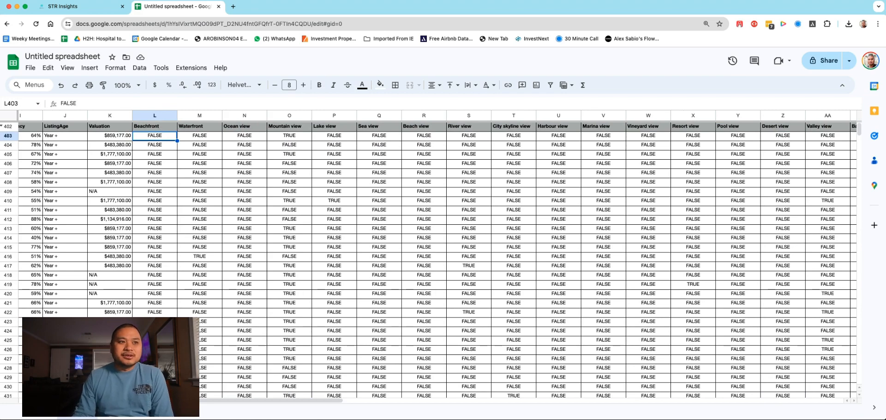
pyautogui.moveTo(296, 399); pyautogui.dragTo(670, 331)
pyautogui.hscroll(5, 734, 316)
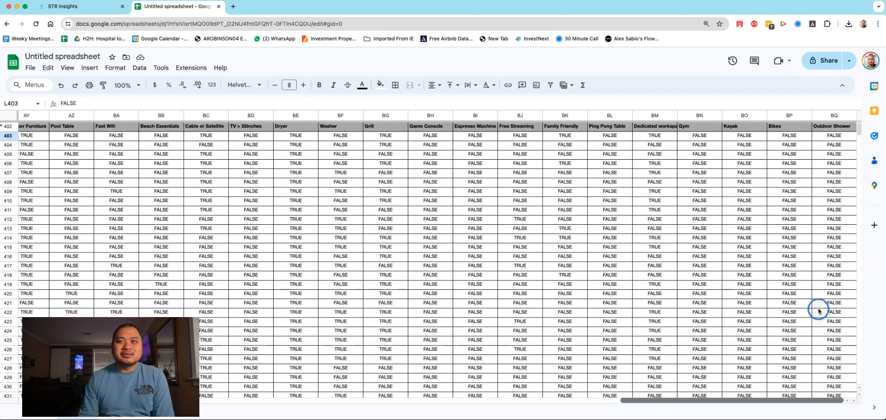
pyautogui.scroll(-20, 819, 222)
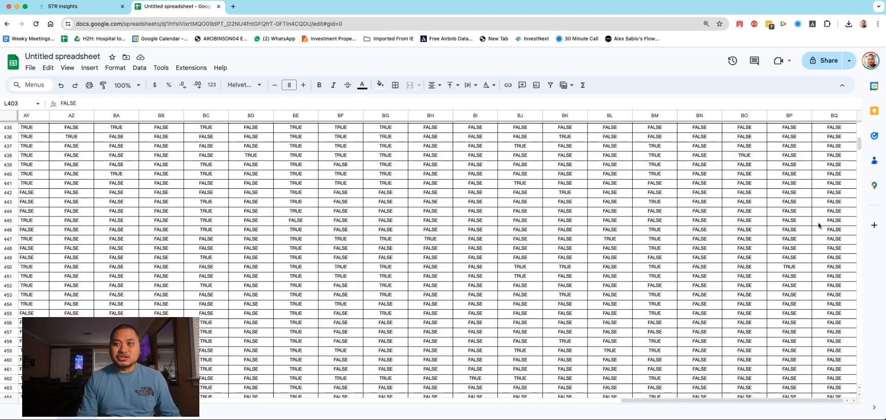
# Step: Add a conditional formatting rule to the view and amenity cells L403:BQ522 that applies the default style where the text is exactly TRUE
pyautogui.scroll(10, 815, 235)
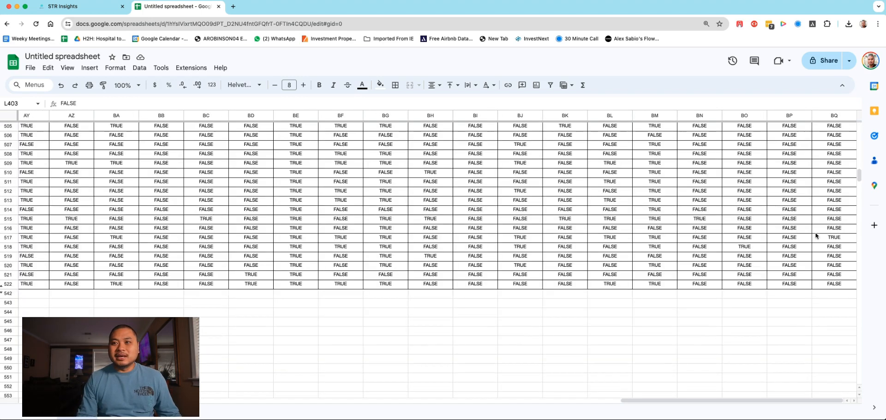
pyautogui.keyDown('shift'); pyautogui.click(828, 284); pyautogui.keyUp('shift')
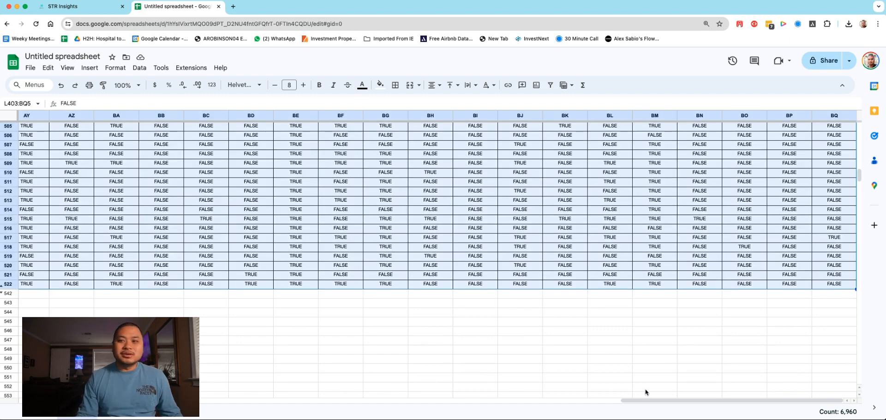
pyautogui.moveTo(753, 400); pyautogui.dragTo(233, 400)
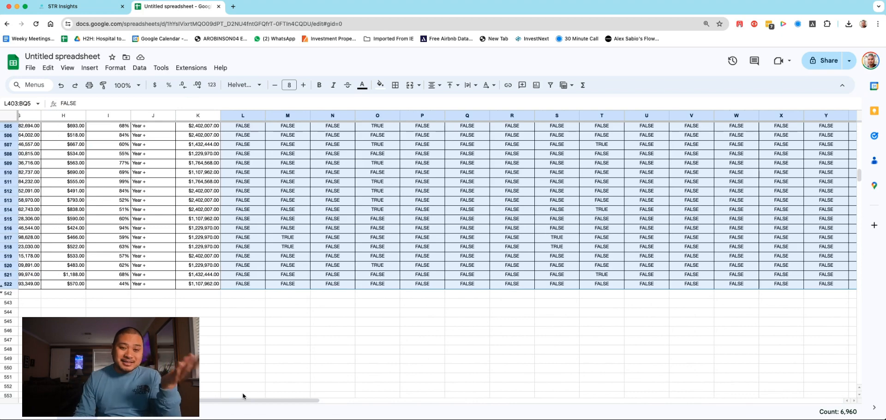
pyautogui.scroll(10, 331, 375)
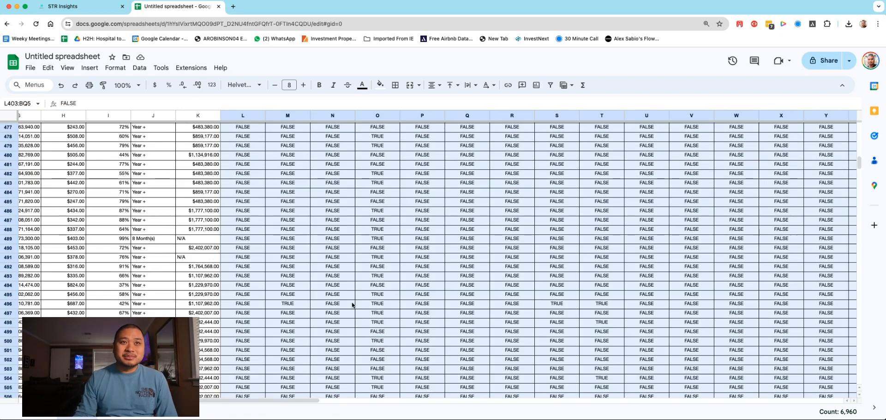
pyautogui.scroll(15, 392, 233)
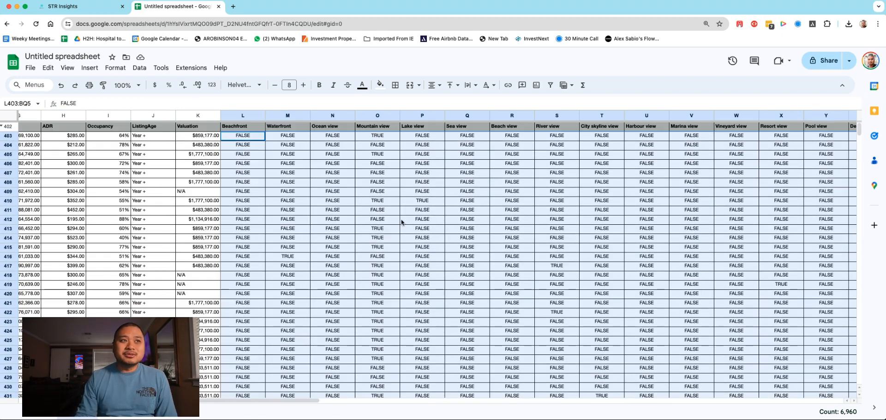
pyautogui.click(116, 68)
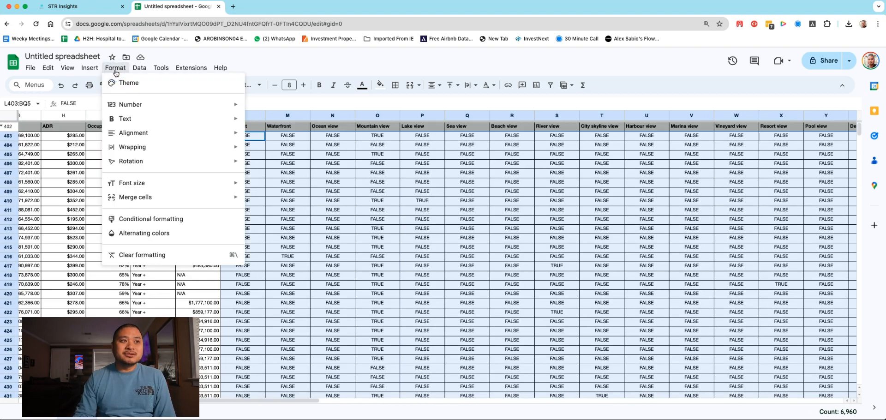
pyautogui.moveTo(136, 72)
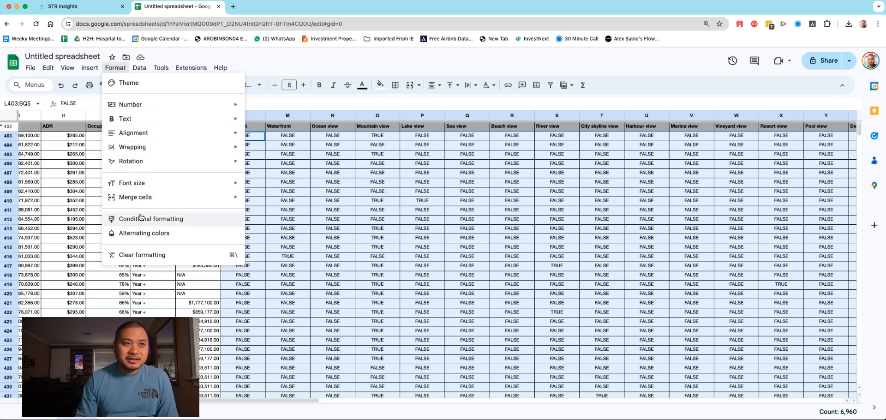
pyautogui.click(138, 219)
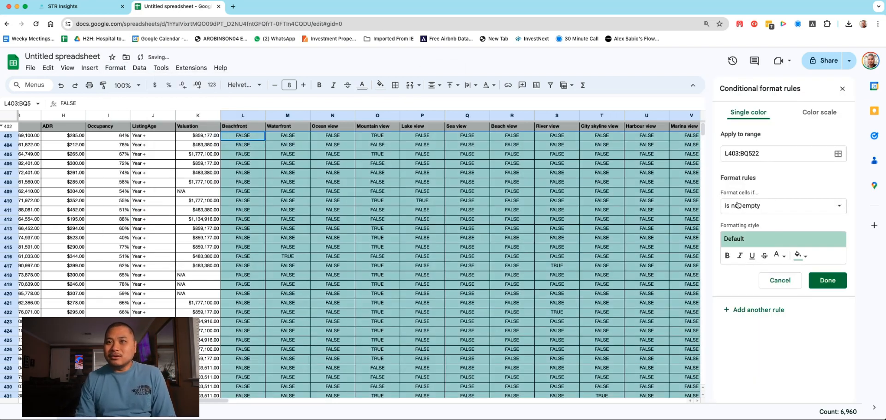
pyautogui.click(768, 206)
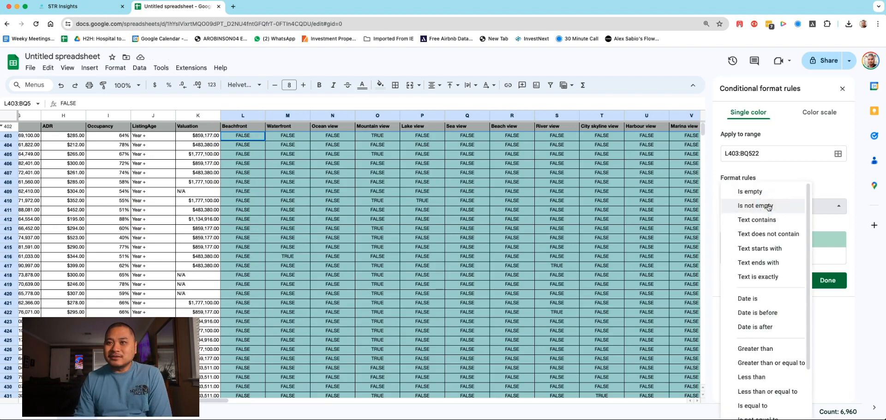
pyautogui.click(765, 276)
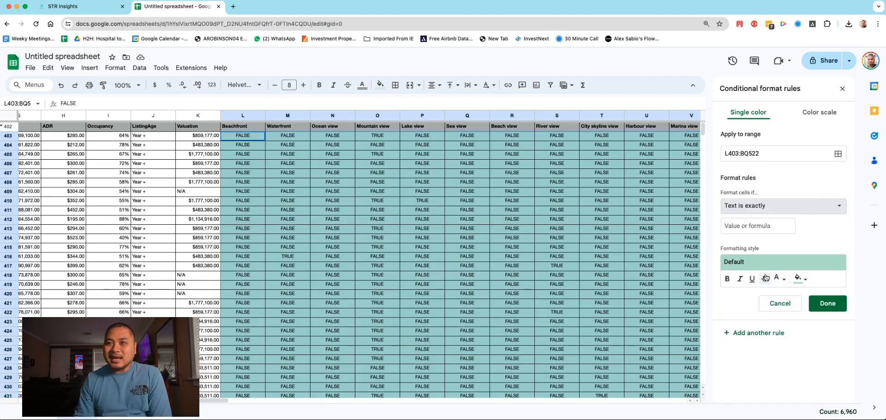
pyautogui.click(759, 225)
pyautogui.write('TRUE')
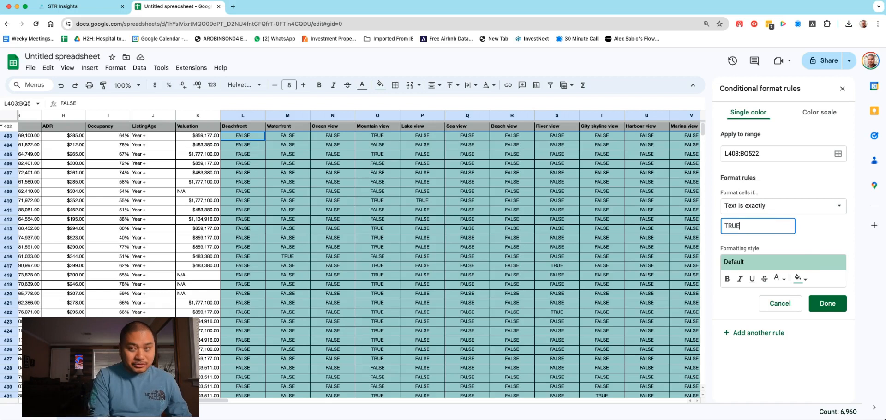
pyautogui.click(830, 304)
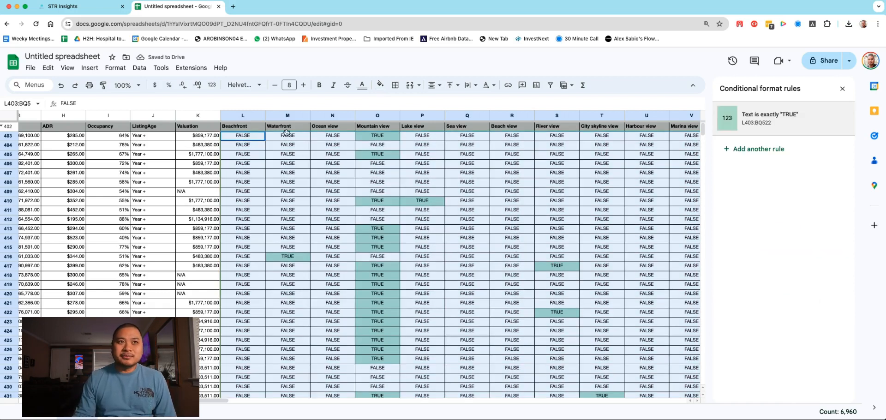
# Step: Check the highlighted view columns against the listings, and hide the Beachfront and Ocean view columns
pyautogui.scroll(-10, 428, 217)
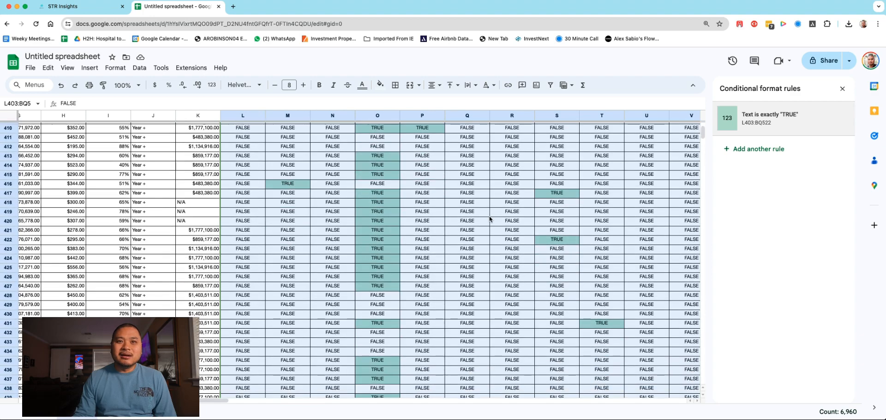
pyautogui.scroll(10, 475, 228)
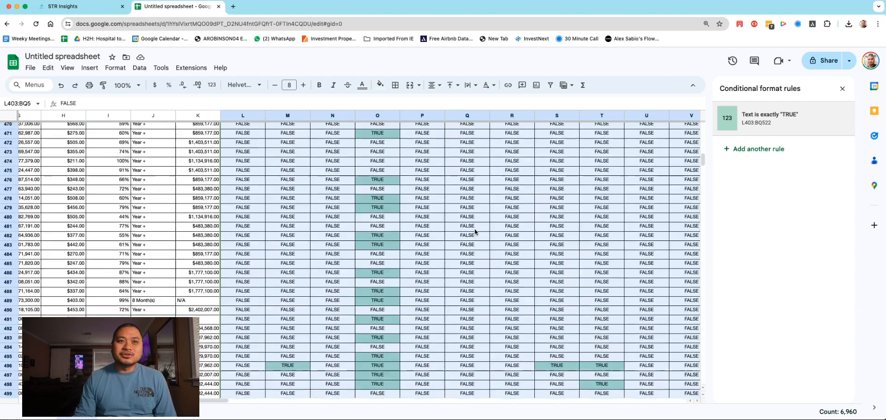
pyautogui.moveTo(211, 403); pyautogui.dragTo(251, 367)
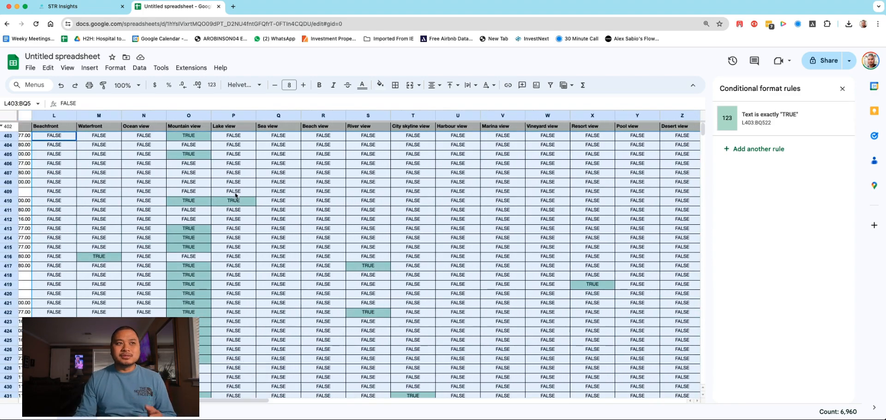
pyautogui.moveTo(233, 399); pyautogui.dragTo(199, 399)
pyautogui.click(200, 116)
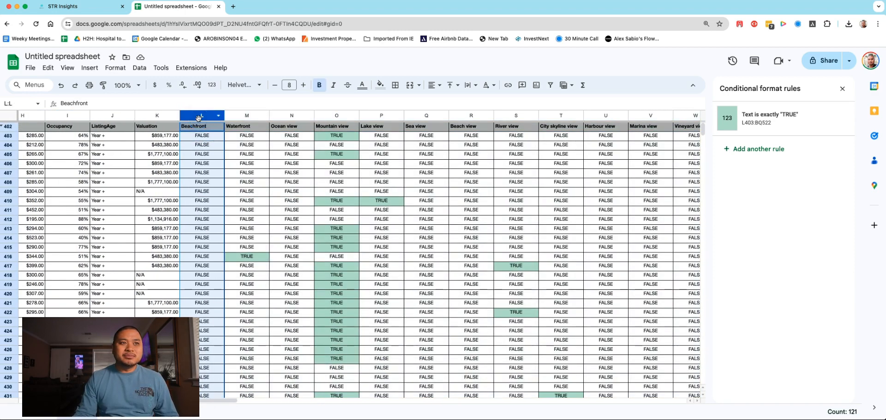
pyautogui.rightClick(211, 118)
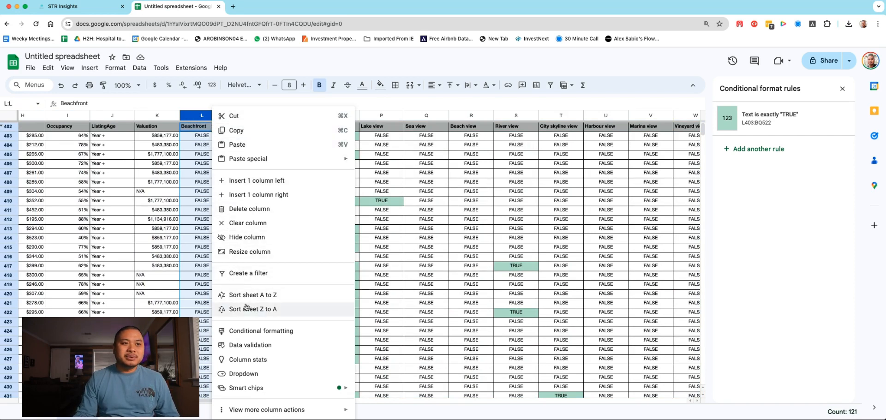
pyautogui.click(249, 237)
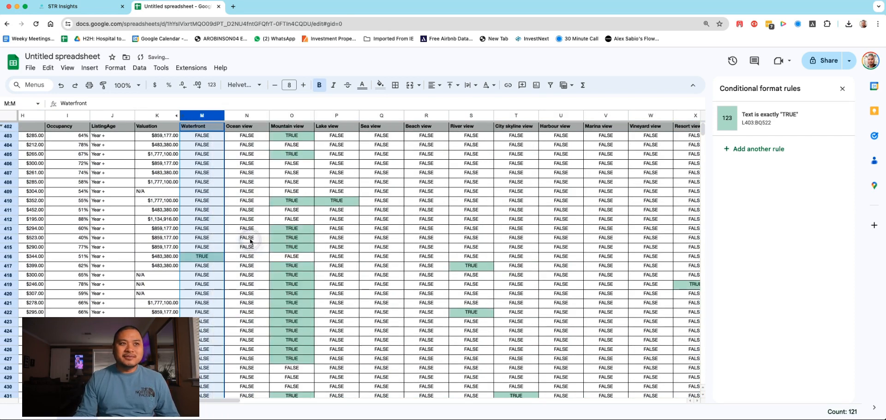
pyautogui.rightClick(247, 117)
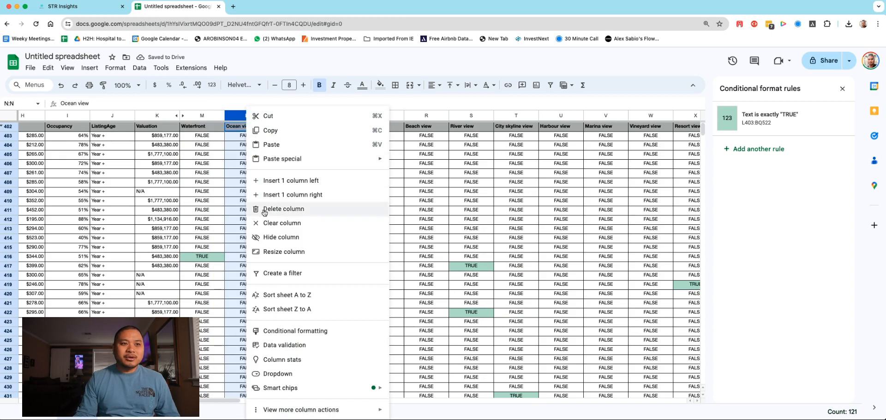
pyautogui.click(281, 237)
# Step: Hide the Sea view and Beach view columns (Q to R)
pyautogui.click(335, 115)
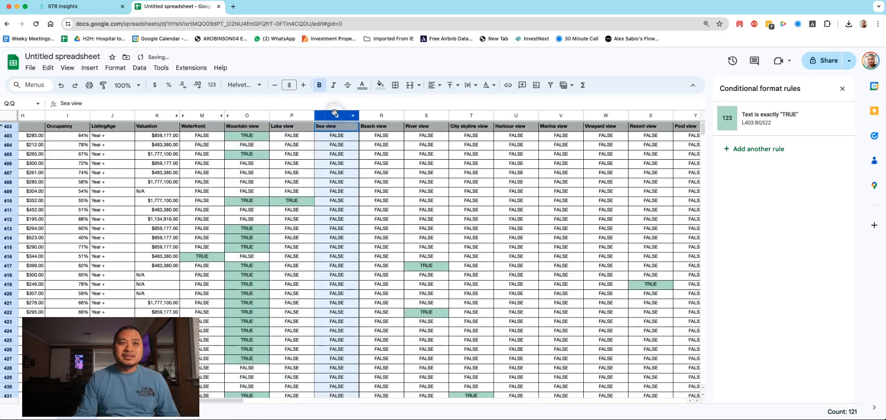
pyautogui.keyDown('shift'); pyautogui.click(382, 117); pyautogui.keyUp('shift')
pyautogui.rightClick(381, 117)
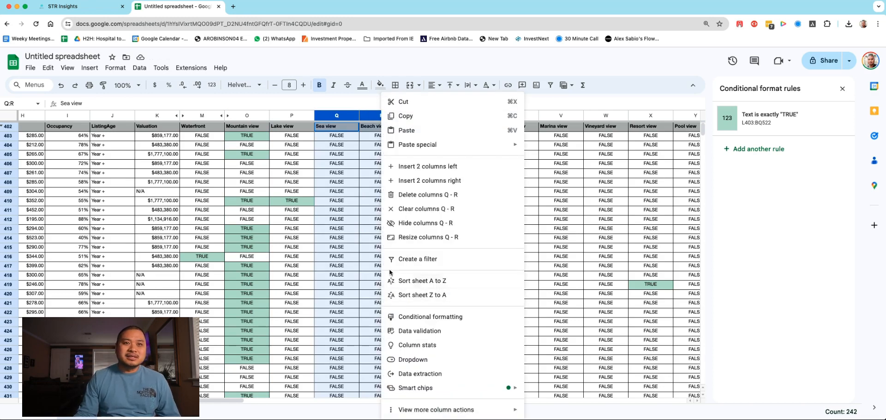
pyautogui.click(408, 225)
# Step: Check the remaining view columns down the listings and hide Harbour view, Marina view and Vineyard view (columns U to W)
pyautogui.scroll(-6, 423, 279)
pyautogui.scroll(8, 423, 278)
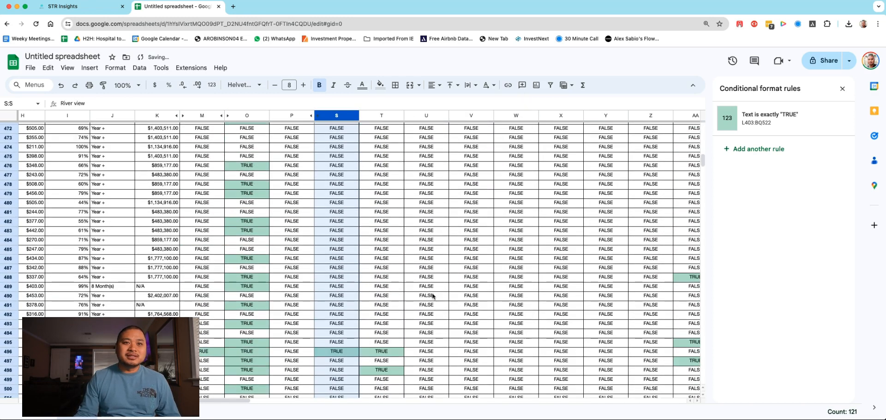
pyautogui.scroll(3, 433, 276)
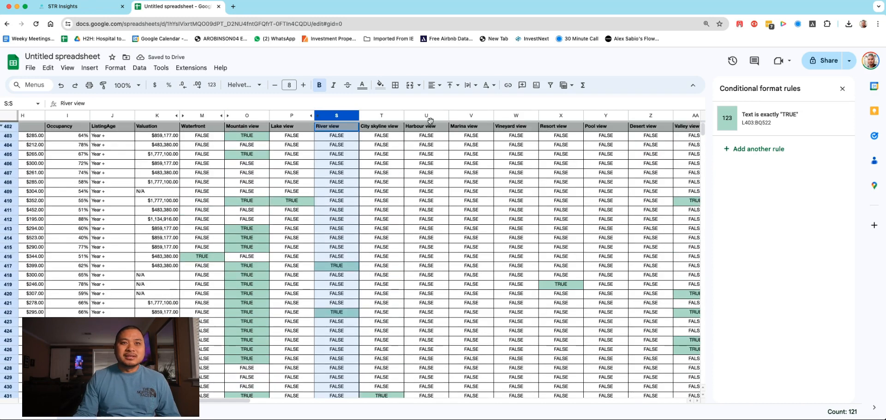
pyautogui.click(430, 115)
pyautogui.moveTo(475, 115); pyautogui.dragTo(512, 116)
pyautogui.rightClick(508, 116)
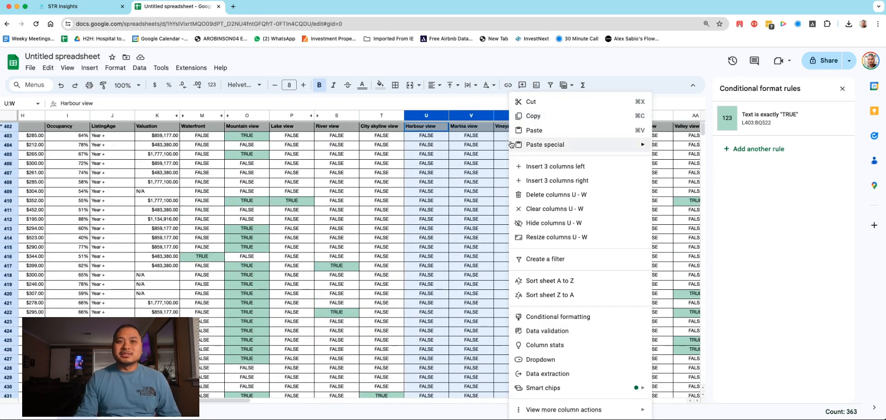
pyautogui.click(518, 223)
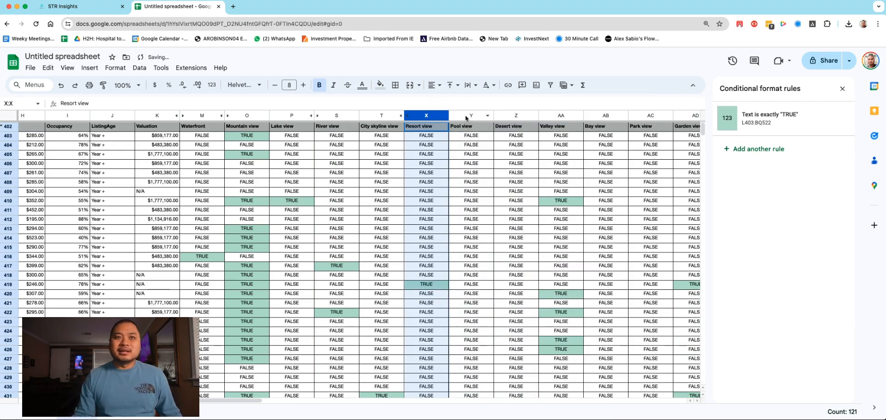
# Step: Check the columns beside Resort view for highlighted cells and hide the Desert view column
pyautogui.scroll(-20, 467, 199)
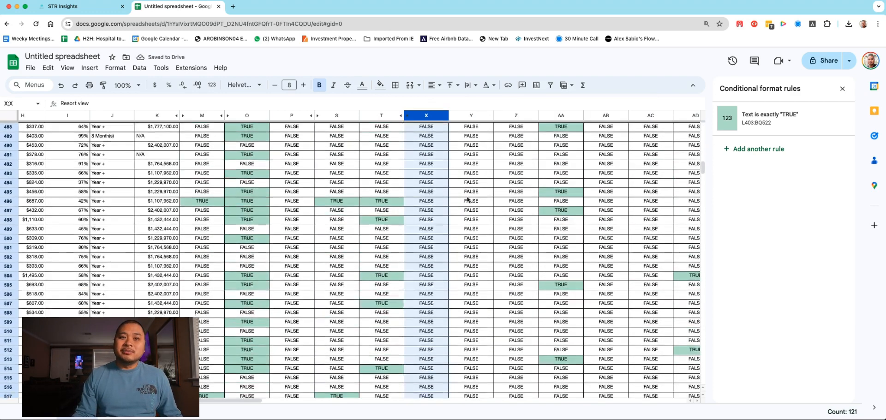
pyautogui.scroll(20, 468, 199)
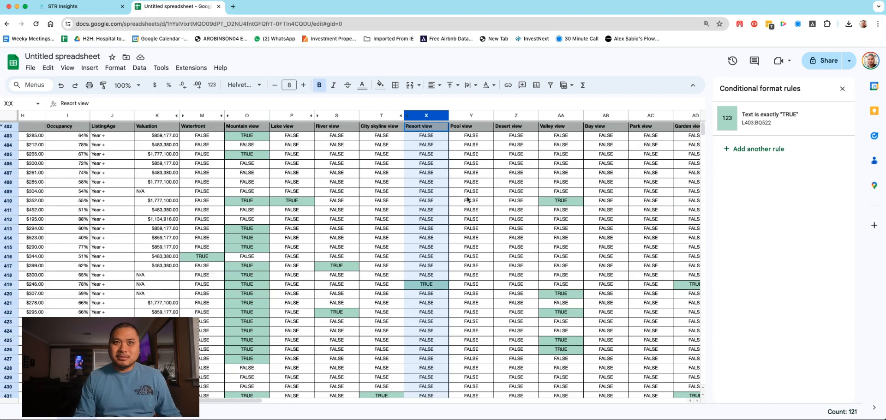
pyautogui.click(516, 117)
pyautogui.rightClick(516, 116)
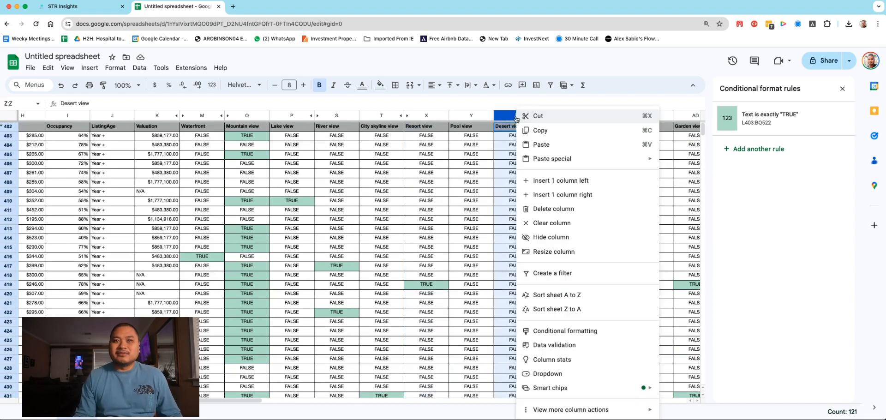
pyautogui.click(542, 235)
# Step: Examine the columns from Valley view onward for highlighted cells and hide the Bay view column
pyautogui.moveTo(268, 402); pyautogui.dragTo(317, 401)
pyautogui.scroll(-15, 299, 212)
pyautogui.scroll(15, 300, 210)
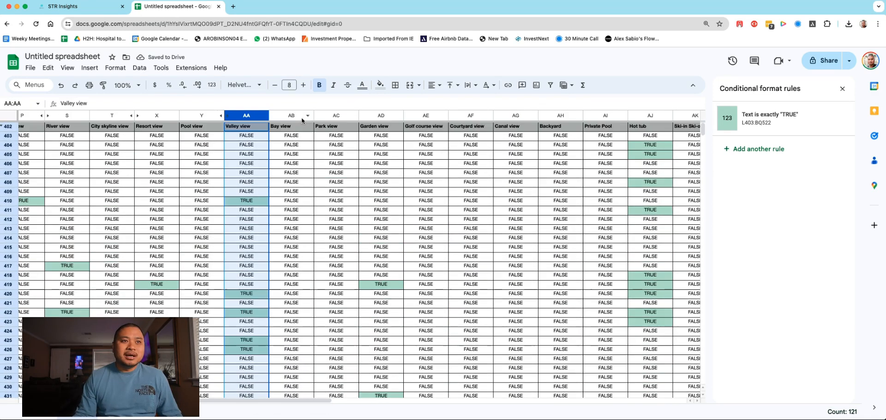
pyautogui.click(293, 116)
pyautogui.rightClick(293, 115)
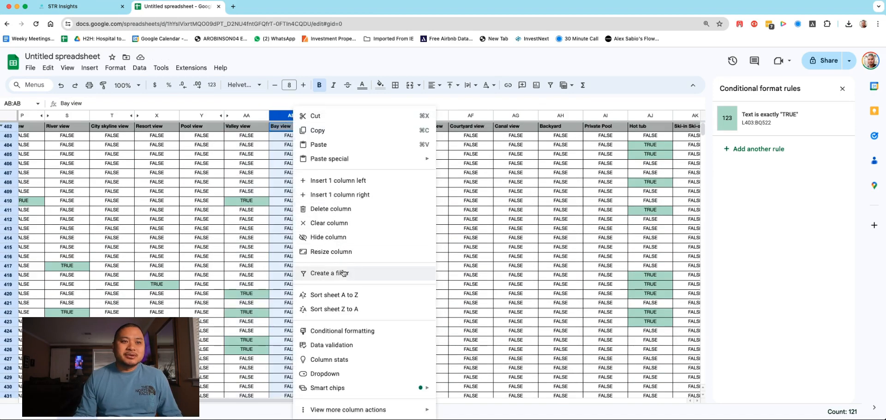
pyautogui.click(344, 238)
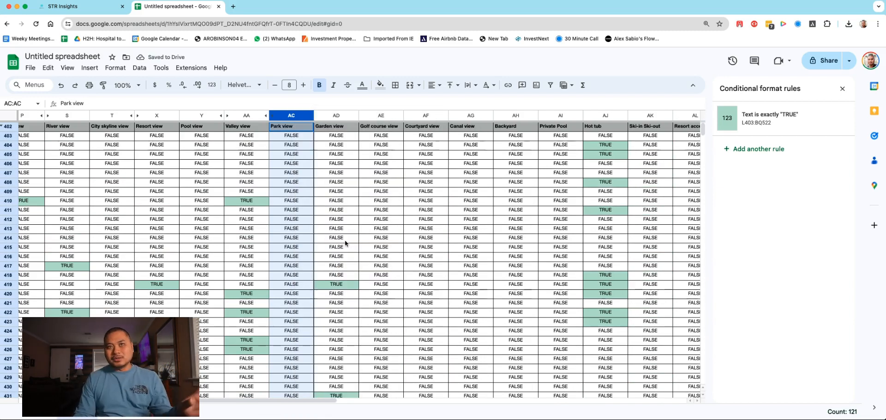
# Step: Hide all the view columns from Lake view through Canal view (P to AG) together
pyautogui.click(471, 115)
pyautogui.moveTo(312, 400); pyautogui.dragTo(239, 392)
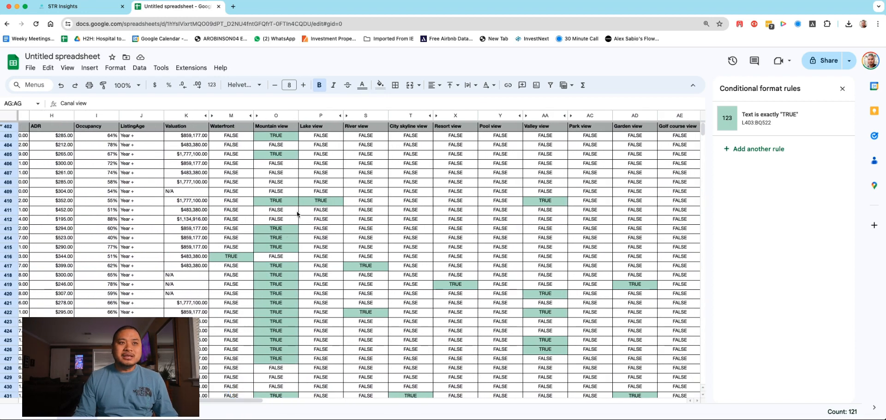
pyautogui.keyDown('shift'); pyautogui.click(320, 116); pyautogui.keyUp('shift')
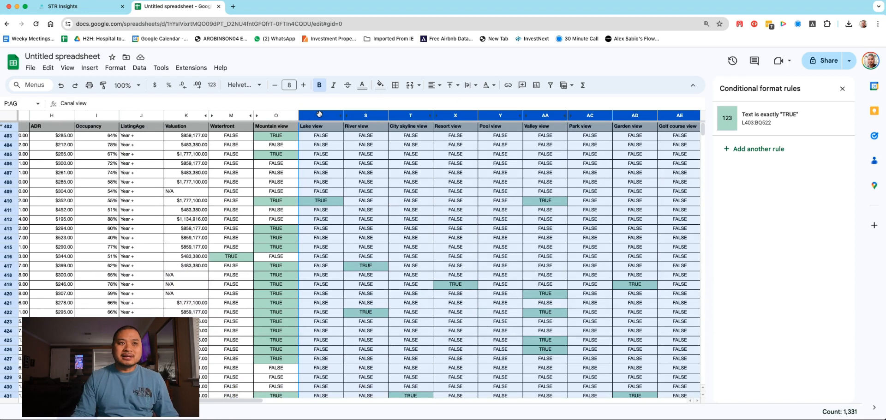
pyautogui.rightClick(319, 114)
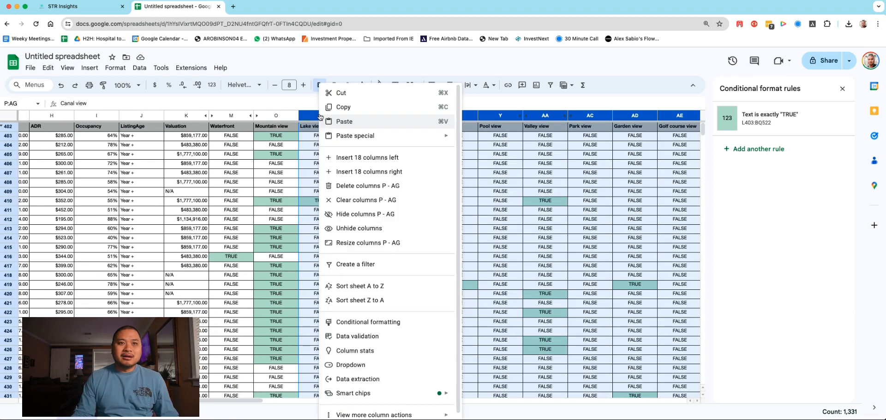
pyautogui.click(346, 215)
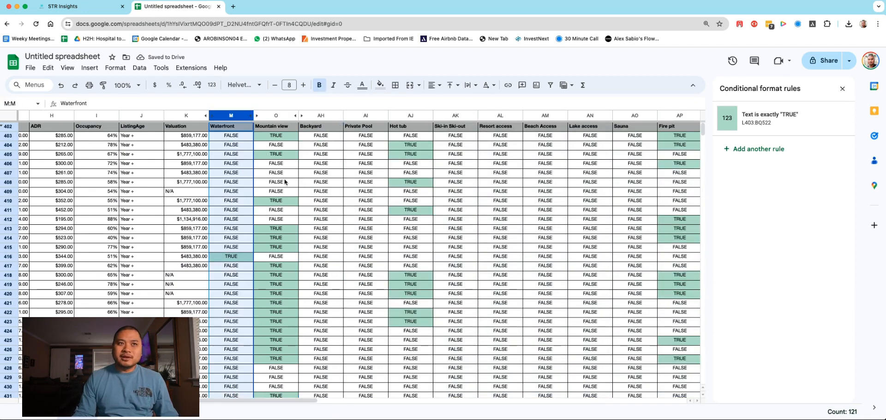
# Step: Check the amenity columns down the listings and hide the Backyard column (AH)
pyautogui.scroll(-15, 324, 186)
pyautogui.scroll(15, 326, 201)
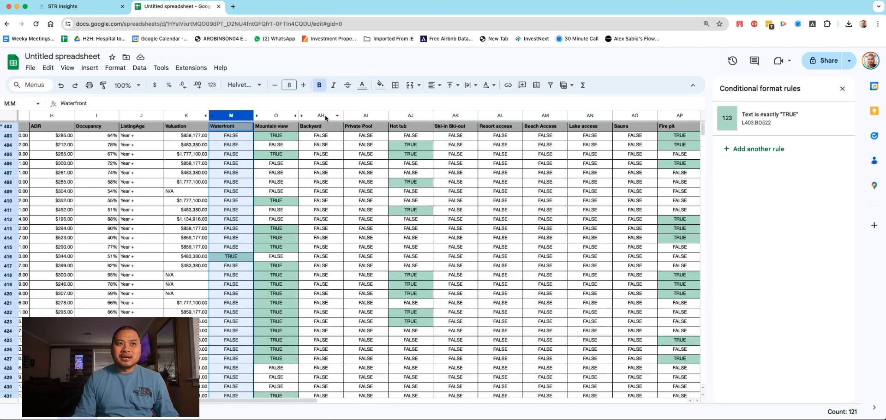
pyautogui.click(324, 116)
pyautogui.rightClick(325, 115)
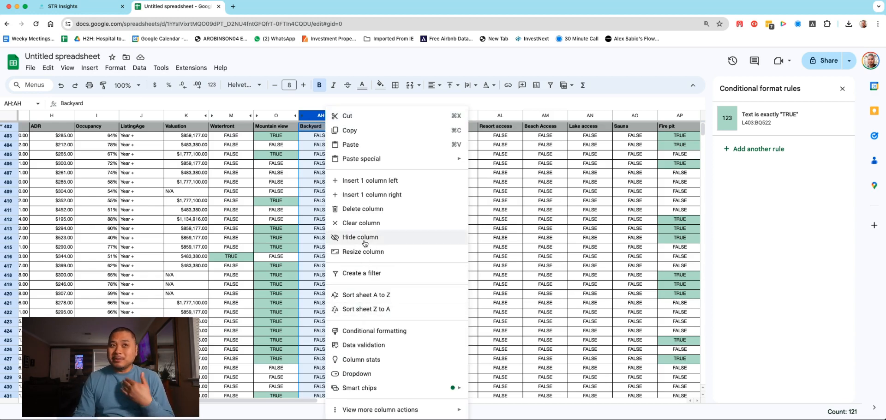
pyautogui.click(362, 237)
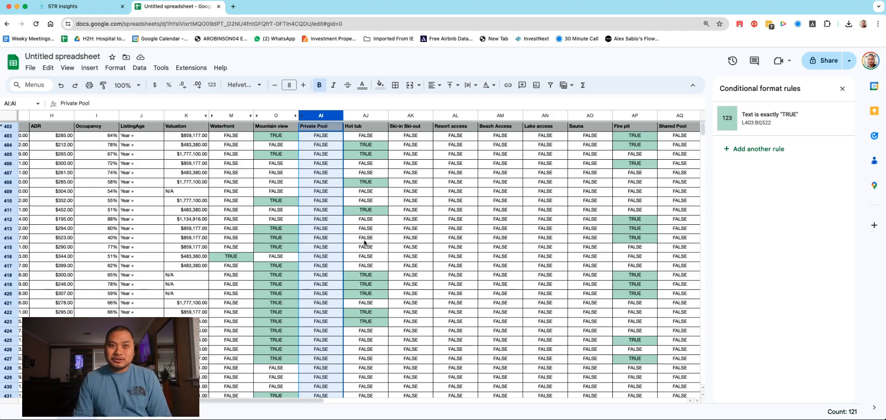
# Step: Check Private Pool and its neighbouring amenities down the listings and hide the columns from Ski-in Ski-out through Lake access (AK to AN)
pyautogui.scroll(-7, 324, 251)
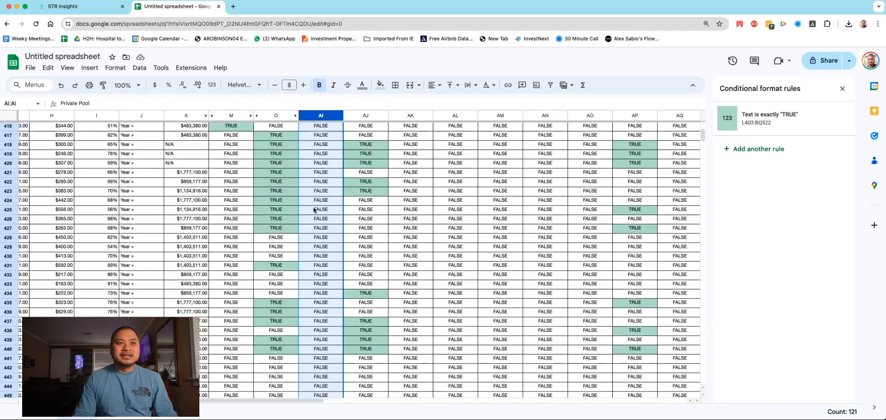
pyautogui.scroll(-7, 325, 251)
pyautogui.scroll(2, 325, 249)
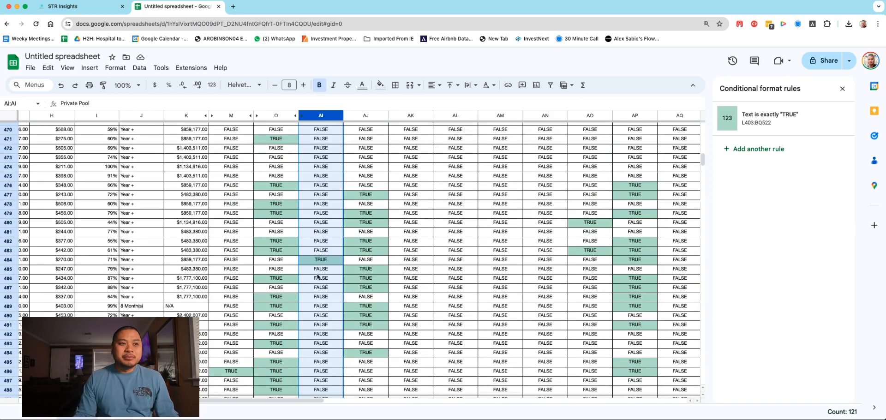
pyautogui.moveTo(291, 400); pyautogui.dragTo(314, 388)
pyautogui.scroll(15, 377, 306)
pyautogui.scroll(8, 377, 307)
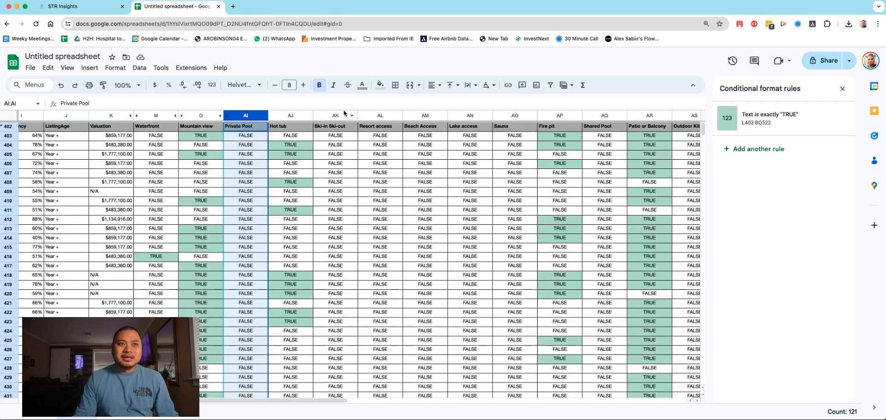
pyautogui.click(339, 115)
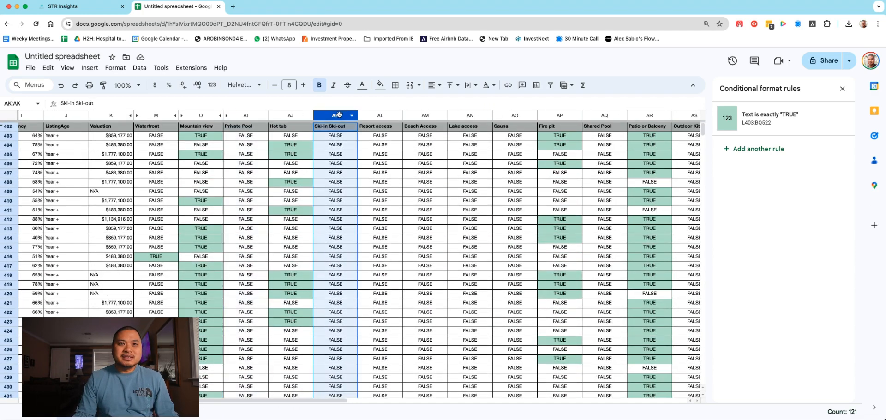
pyautogui.keyDown('shift'); pyautogui.click(515, 115); pyautogui.keyUp('shift')
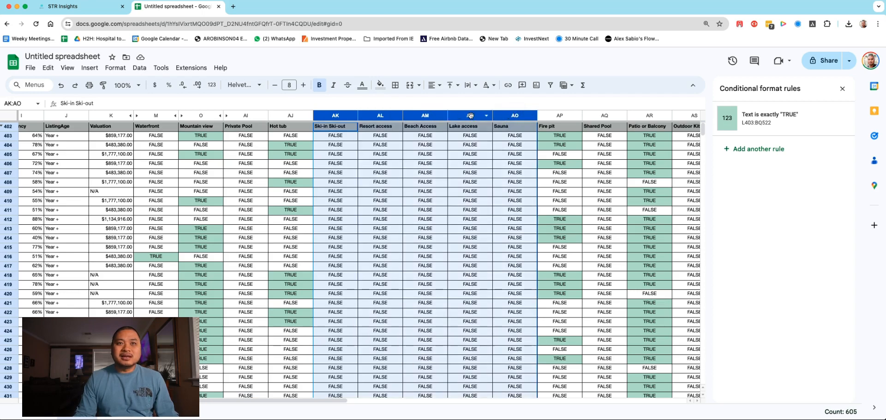
pyautogui.click(467, 115)
pyautogui.keyDown('shift'); pyautogui.click(345, 116); pyautogui.keyUp('shift')
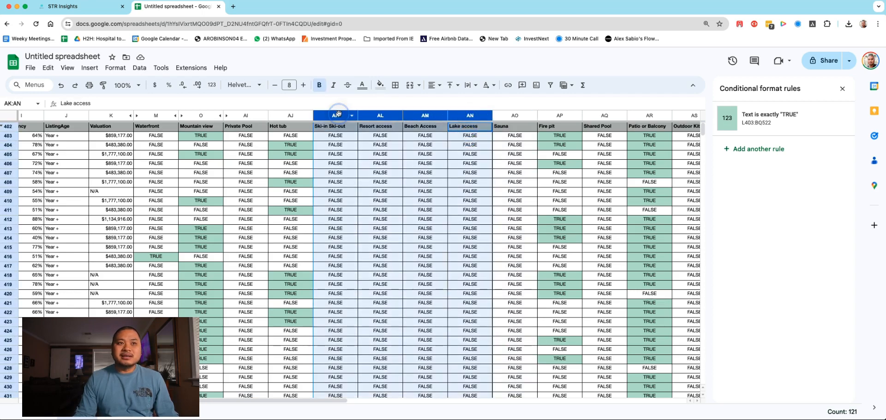
pyautogui.rightClick(345, 116)
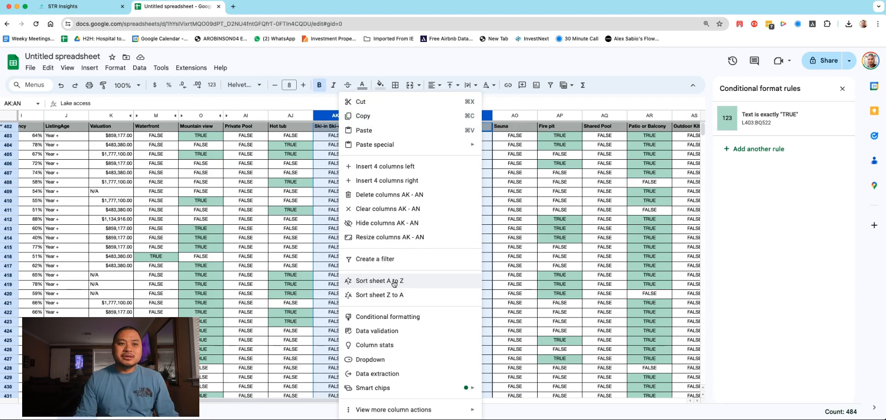
pyautogui.click(379, 222)
# Step: Check the last amenity columns down the listings for highlighted cells and hide the Kayak column (BO)
pyautogui.hscroll(10, 529, 389)
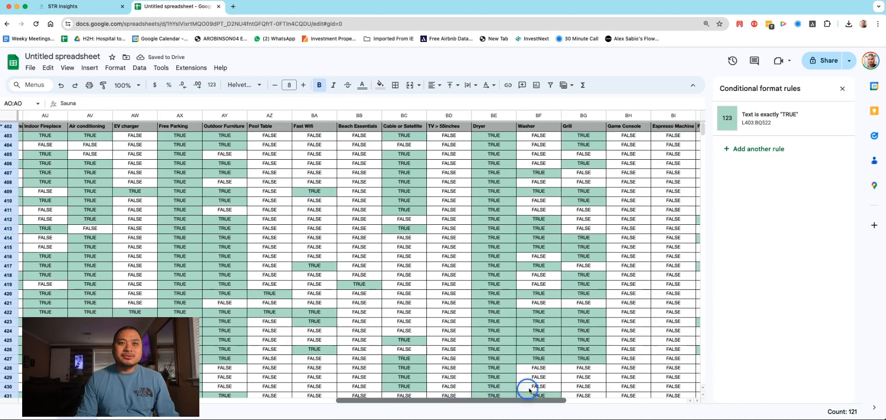
pyautogui.hscroll(8, 529, 390)
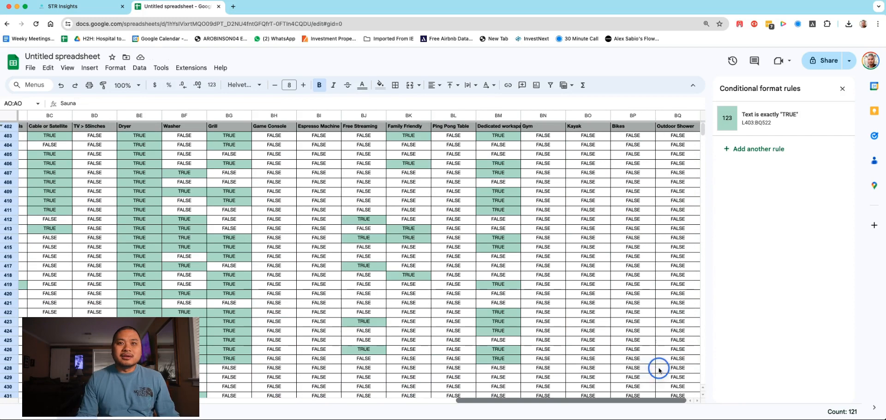
pyautogui.scroll(-8, 545, 256)
pyautogui.scroll(8, 546, 267)
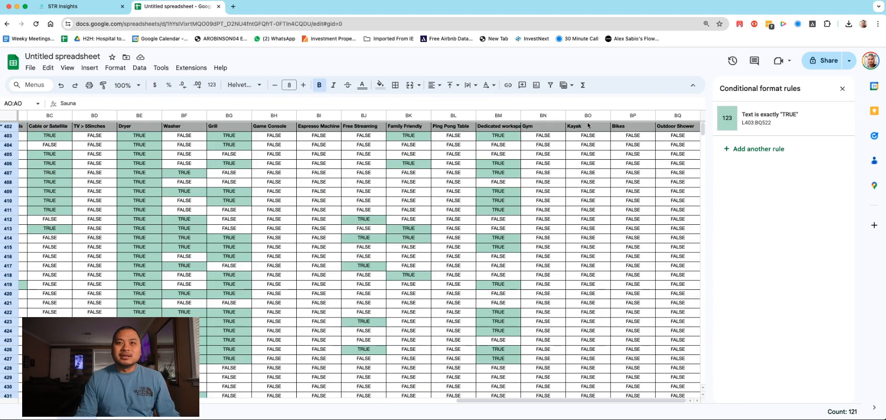
pyautogui.click(587, 116)
pyautogui.rightClick(588, 118)
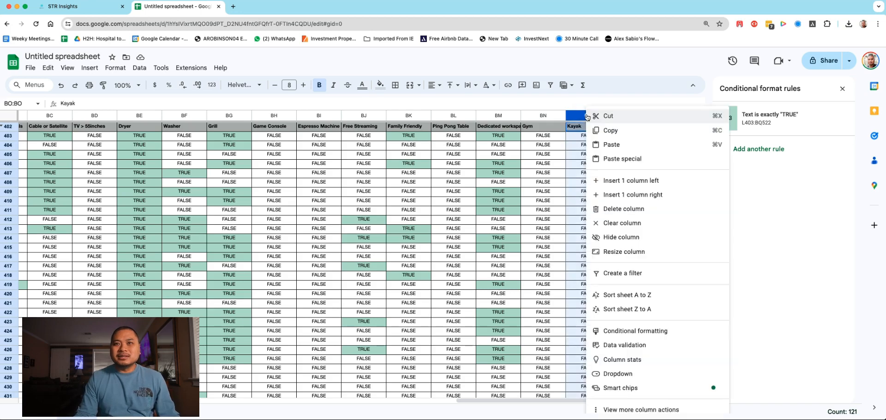
pyautogui.click(614, 236)
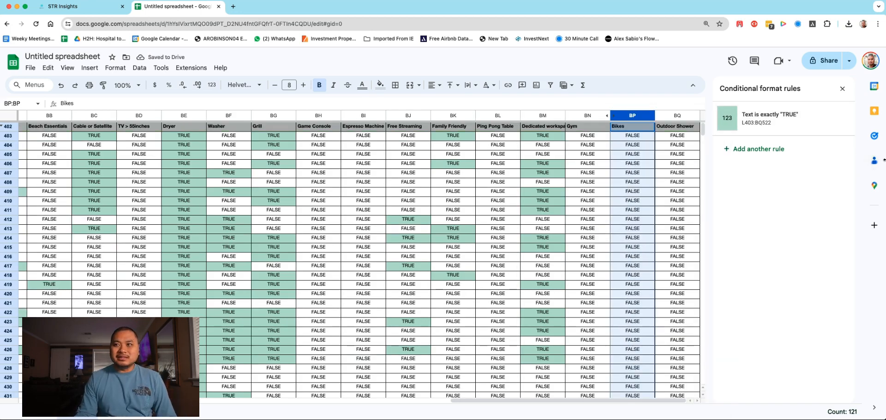
# Step: Check the Outdoor Shower column down the listings and insert one empty column immediately after it
pyautogui.moveTo(885, 163); pyautogui.dragTo(885, 163)
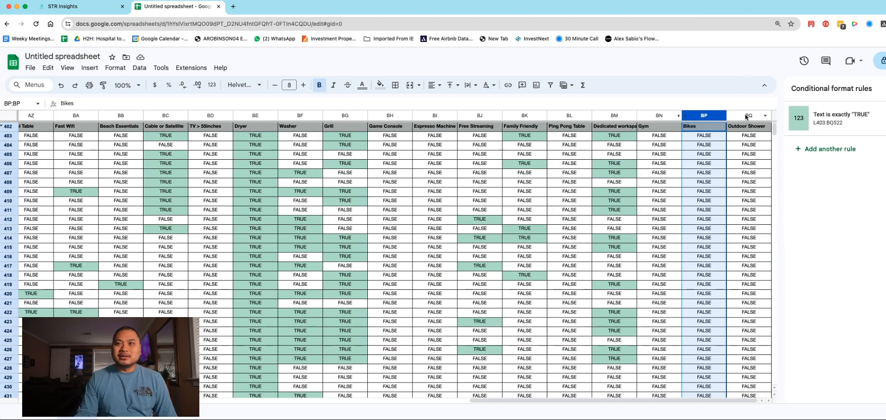
pyautogui.click(744, 116)
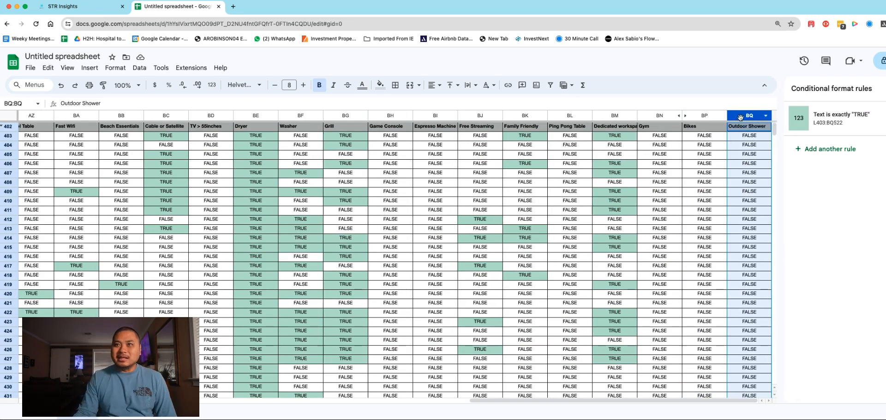
pyautogui.scroll(-10, 735, 198)
pyautogui.scroll(10, 734, 203)
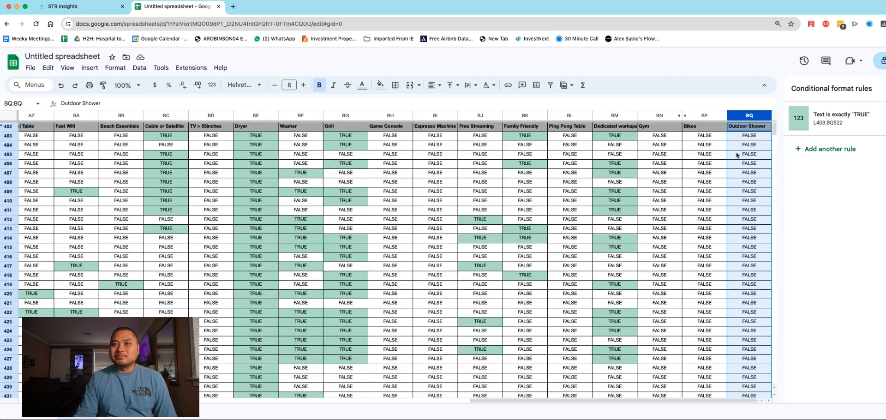
pyautogui.rightClick(740, 116)
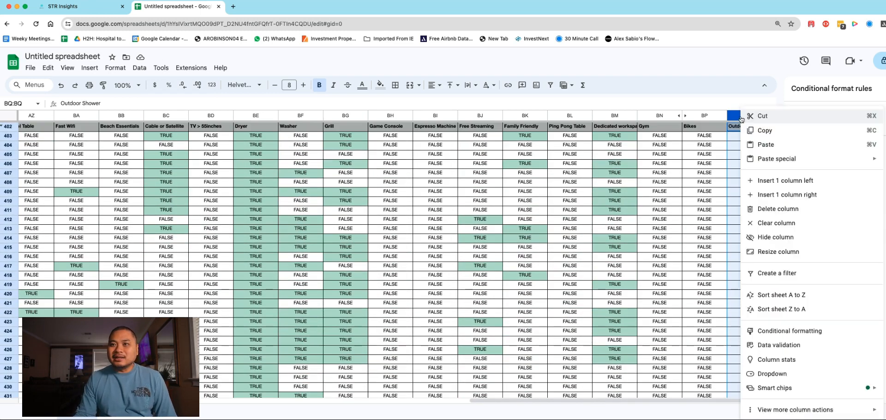
pyautogui.click(759, 192)
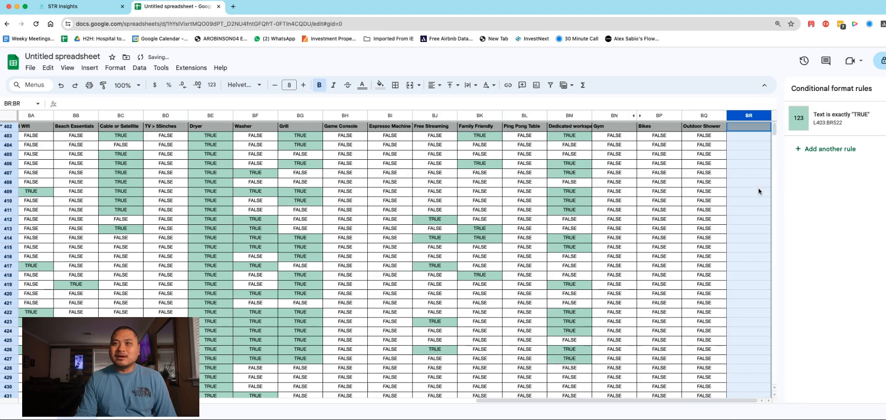
# Step: Enter the formula =countif(M403:BQ403:TRUE) in BR403 to count the first listing's TRUE values from Waterfront through Outdoor Shower
pyautogui.click(750, 139)
pyautogui.write('=')
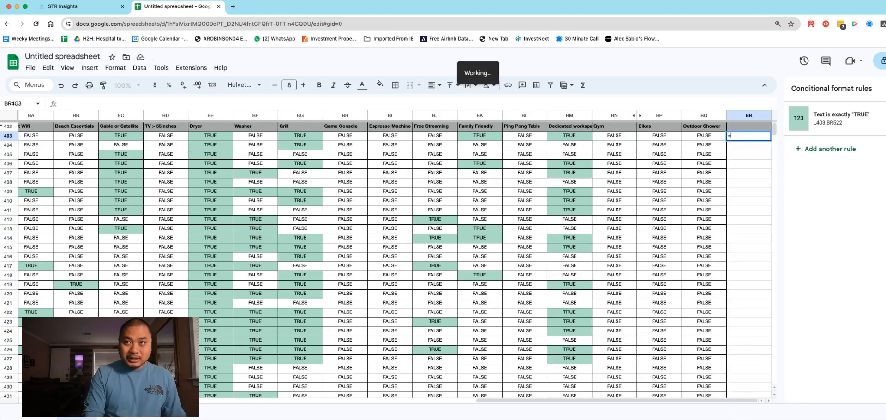
pyautogui.write('coun')
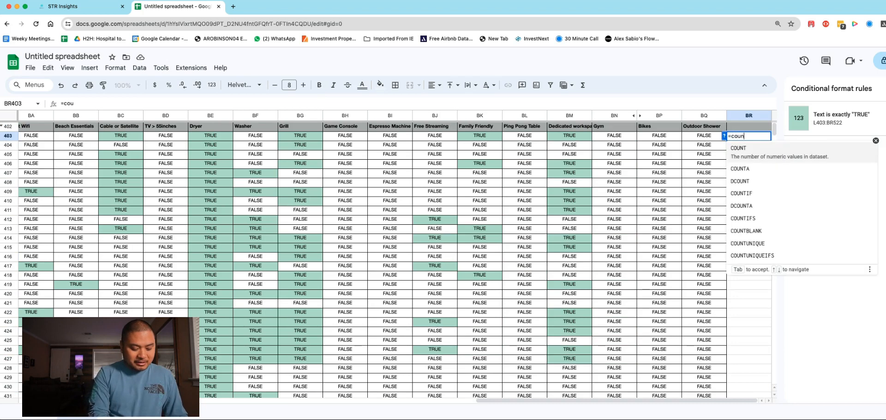
pyautogui.write('tif(')
pyautogui.click(699, 137)
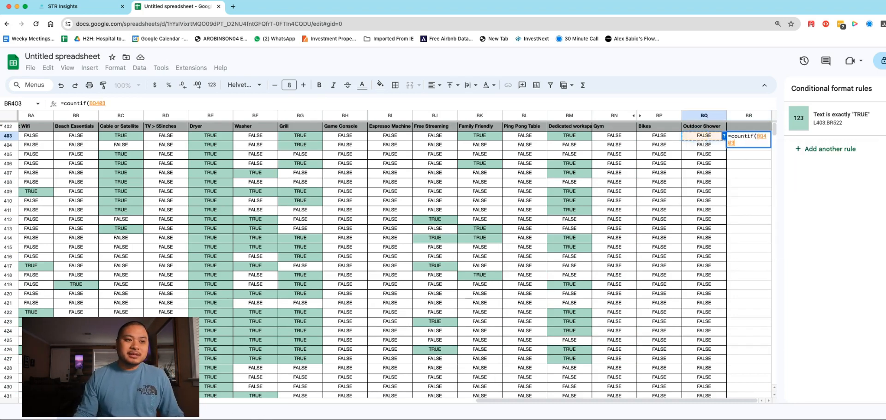
pyautogui.hscroll(-14, 395, 261)
pyautogui.moveTo(241, 402); pyautogui.dragTo(95, 402)
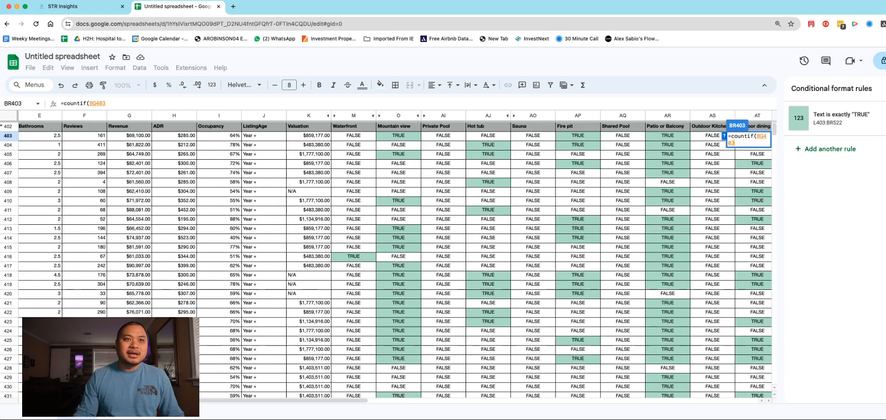
pyautogui.keyDown('shift'); pyautogui.click(345, 139); pyautogui.keyUp('shift')
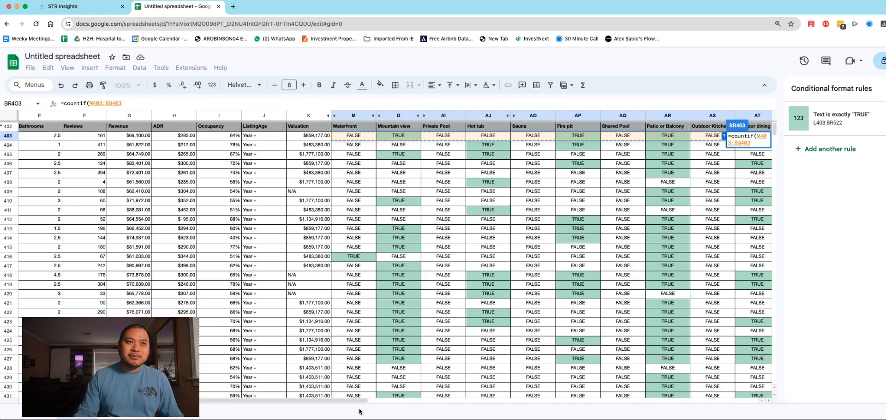
pyautogui.moveTo(341, 400); pyautogui.dragTo(616, 399)
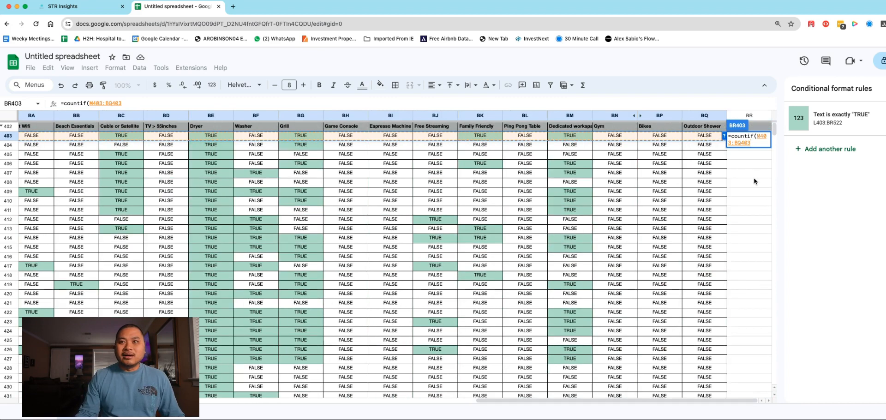
pyautogui.write(':TRUE)')
pyautogui.press('Return')
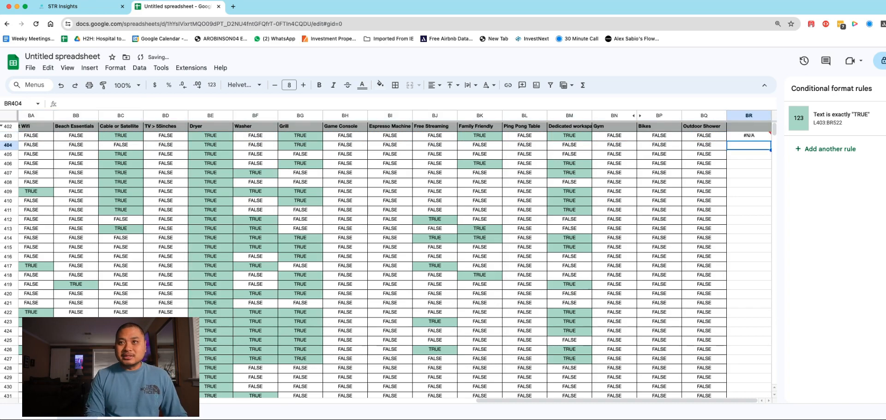
# Step: Correct the BR403 formula to =countif(M403:BQ403;TRUE) so that TRUE is a separate criterion
pyautogui.doubleClick(749, 137)
pyautogui.click(752, 143)
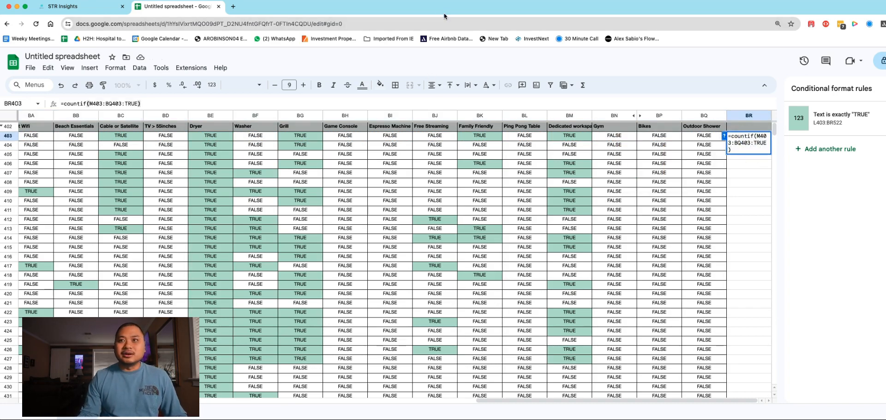
pyautogui.press('Delete')
pyautogui.write(';')
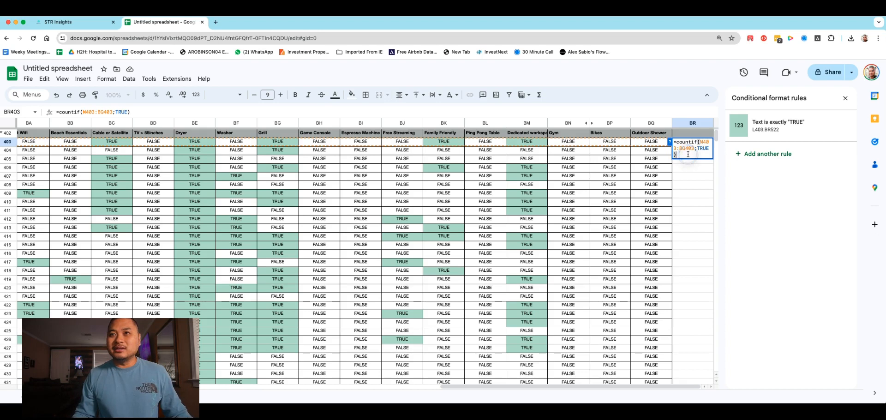
pyautogui.press('Return')
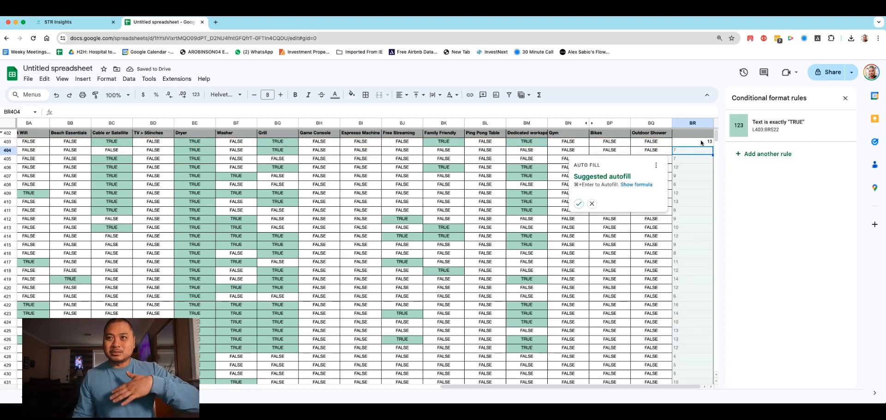
# Step: Dismiss the suggested autofill and fill the BR403 count formula down column BR for the listings
pyautogui.scroll(-10, 699, 334)
pyautogui.scroll(10, 699, 334)
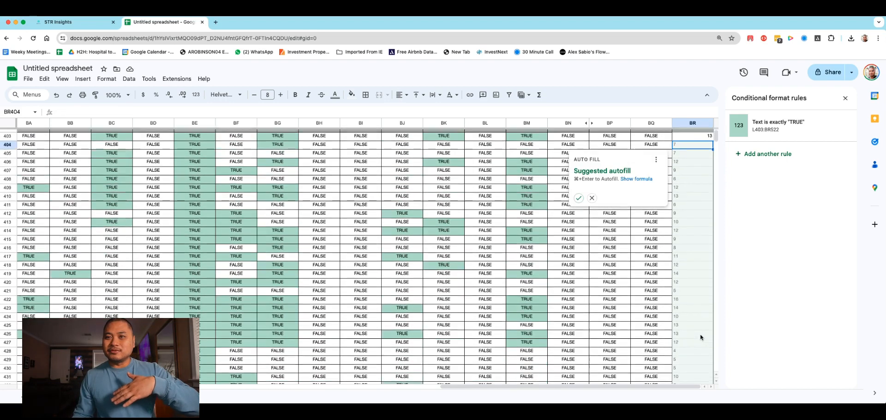
pyautogui.press('Escape')
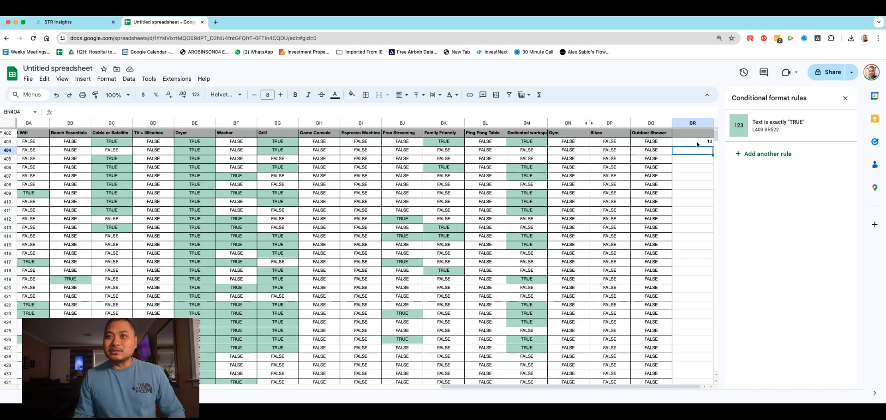
pyautogui.click(697, 143)
pyautogui.moveTo(712, 145); pyautogui.dragTo(692, 229)
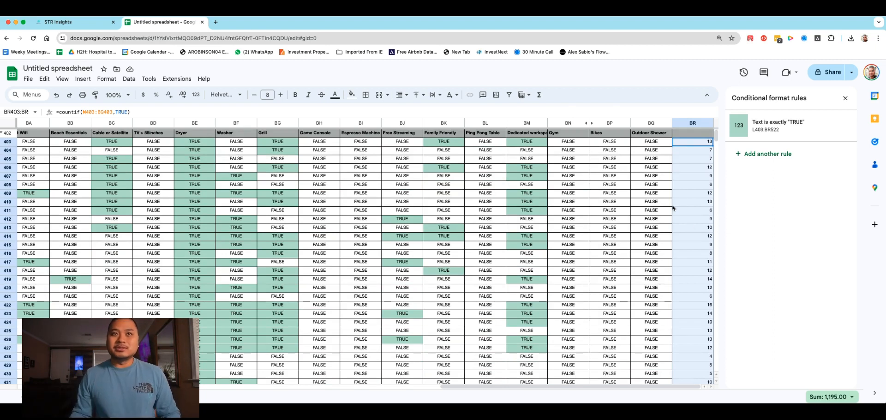
# Step: Center the amenity counts in column BR and return to the first columns of the sheet
pyautogui.click(400, 94)
pyautogui.click(412, 110)
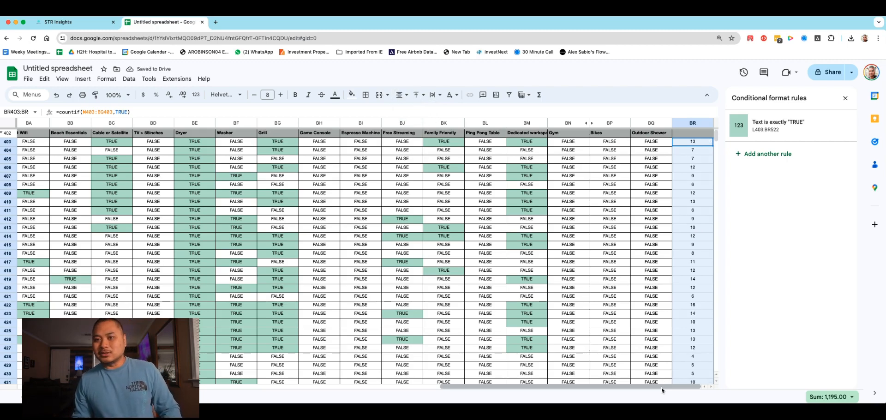
pyautogui.moveTo(661, 388); pyautogui.dragTo(185, 379)
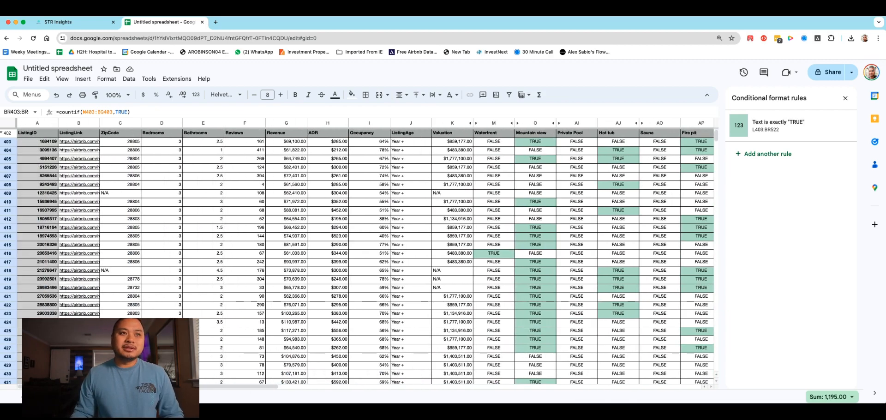
# Step: Sort the whole sheet by the Reviews column in ascending order
pyautogui.scroll(-5, 243, 251)
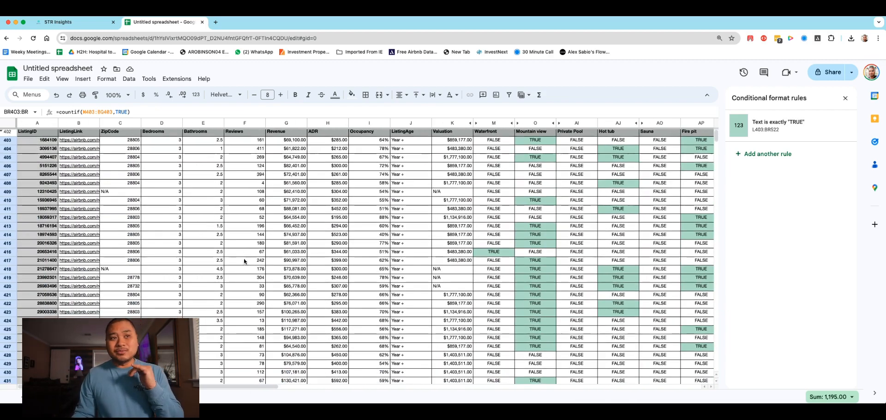
pyautogui.scroll(-3, 243, 264)
pyautogui.scroll(8, 243, 264)
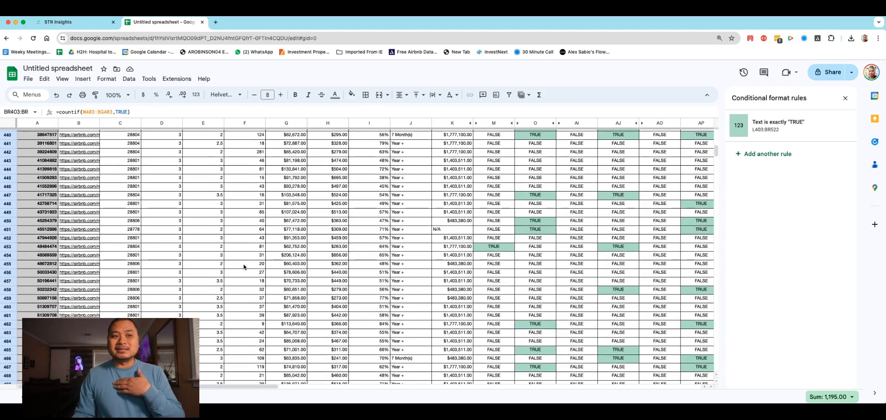
pyautogui.rightClick(259, 124)
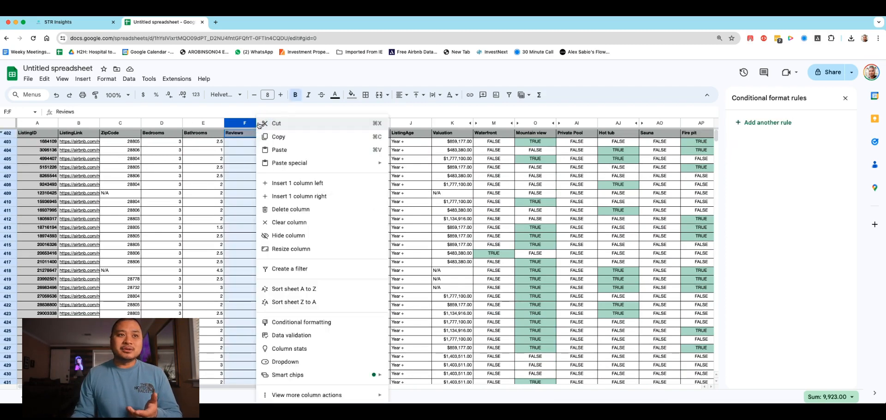
pyautogui.click(289, 291)
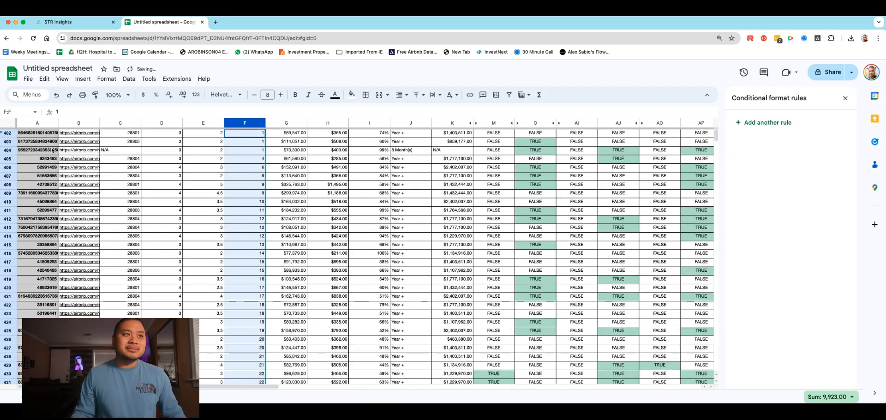
# Step: Hide rows 402 to 416, the listings with fewer than 15 reviews
pyautogui.click(8, 133)
pyautogui.scroll(-2, 32, 185)
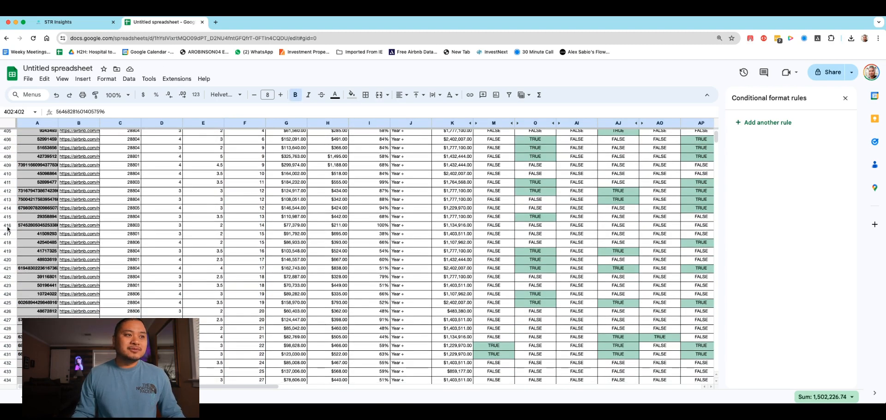
pyautogui.keyDown('shift'); pyautogui.click(8, 225); pyautogui.keyUp('shift')
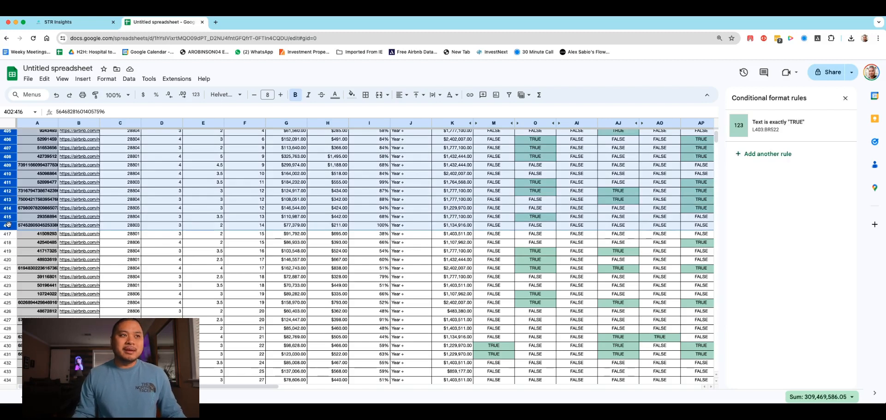
pyautogui.rightClick(9, 214)
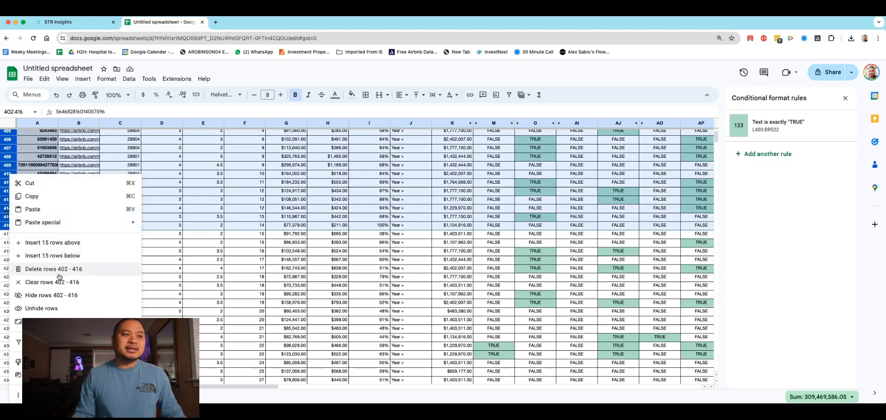
pyautogui.click(62, 297)
# Step: Move the header row from below the listings to row 417, above the first visible listing
pyautogui.scroll(-15, 352, 226)
pyautogui.scroll(3, 162, 250)
pyautogui.click(7, 298)
pyautogui.moveTo(7, 298); pyautogui.dragTo(14, 134)
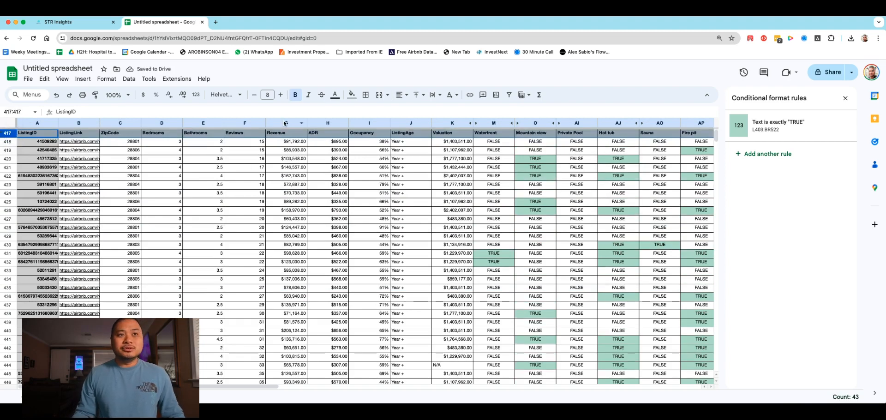
pyautogui.scroll(-7, 287, 191)
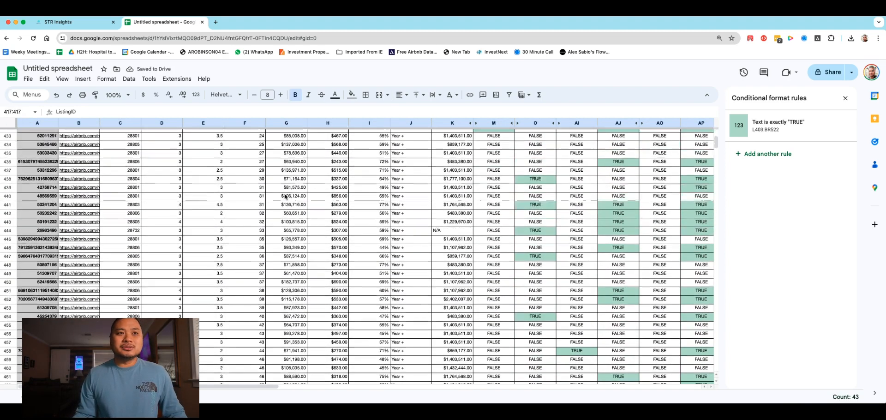
pyautogui.scroll(8, 287, 193)
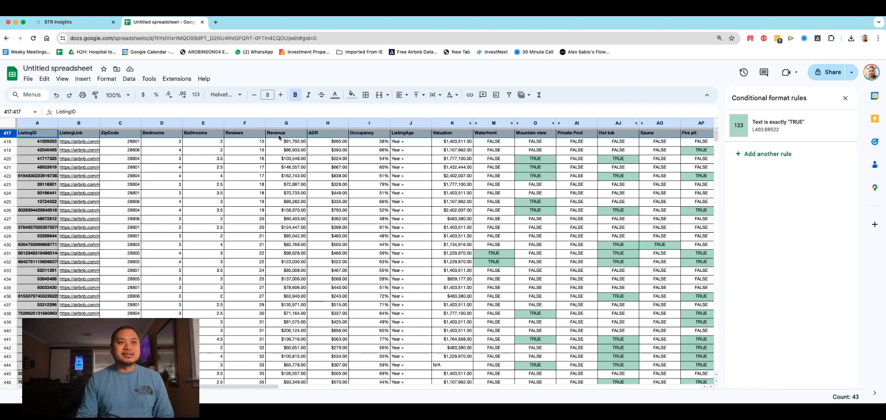
pyautogui.click(288, 122)
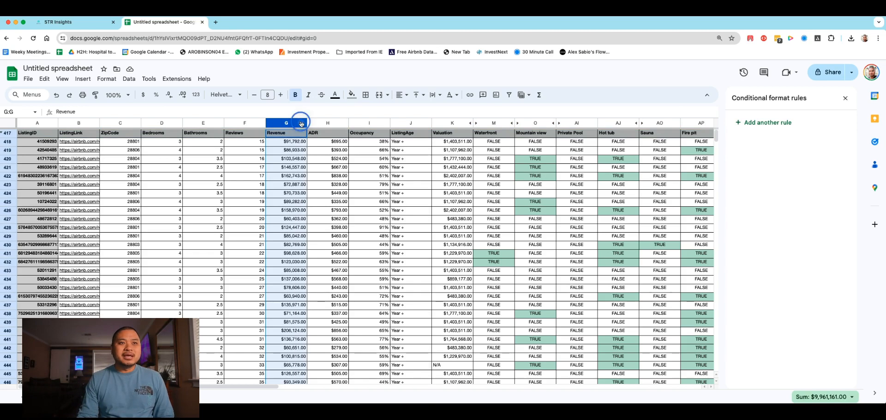
pyautogui.rightClick(301, 123)
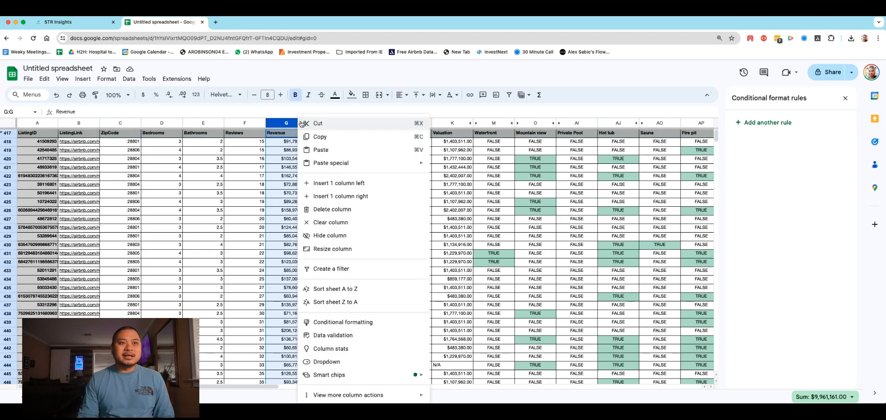
# Step: Start a conditional formatting rule for the Bedrooms values in D418:D522
pyautogui.click(173, 143)
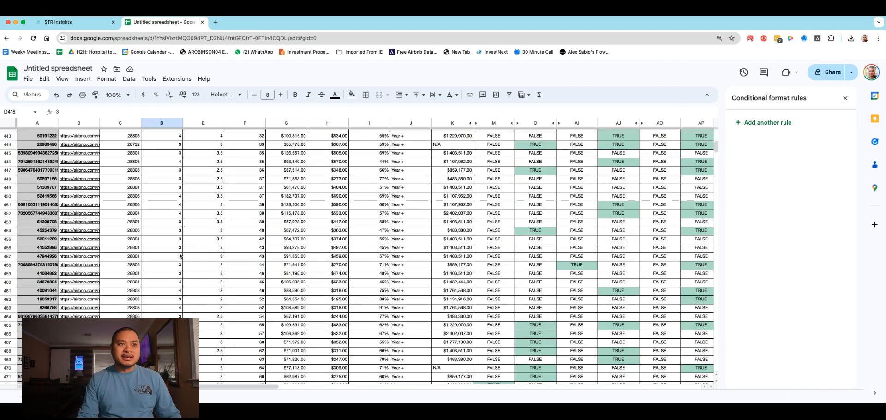
pyautogui.scroll(5, 179, 251)
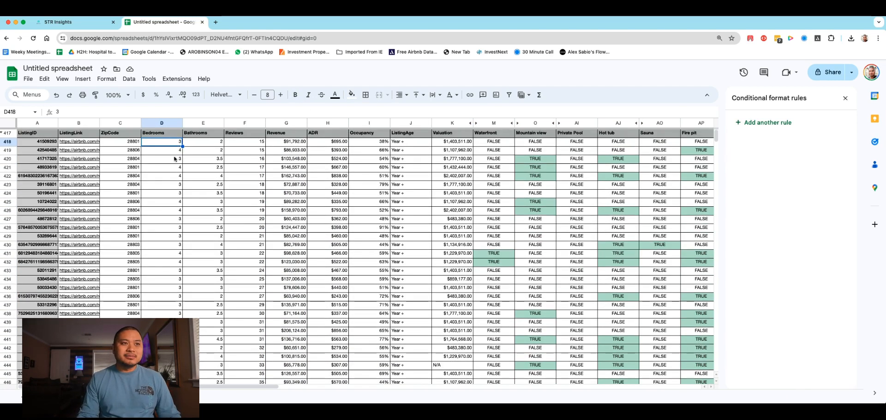
pyautogui.scroll(-15, 172, 254)
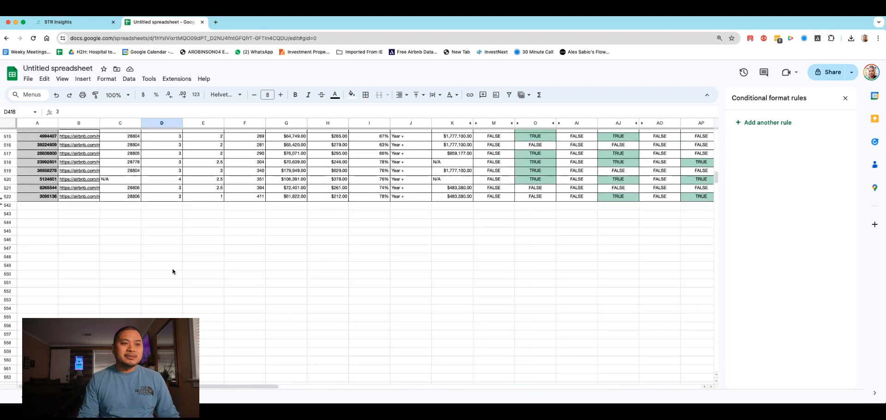
pyautogui.keyDown('shift'); pyautogui.click(171, 199); pyautogui.keyUp('shift')
pyautogui.scroll(15, 179, 236)
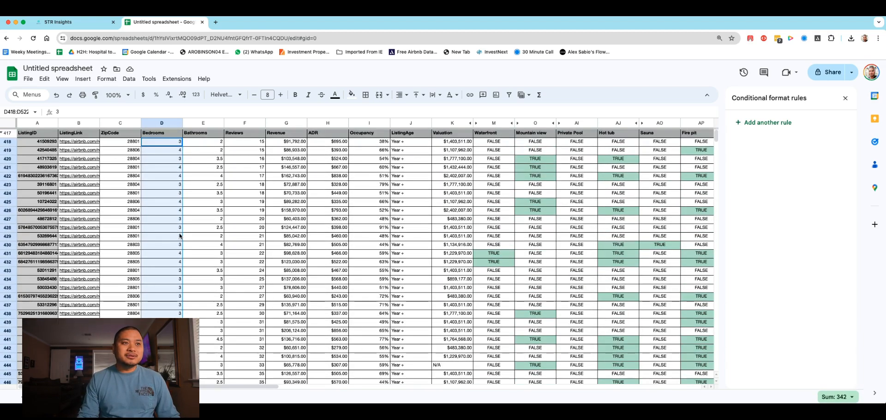
pyautogui.click(106, 81)
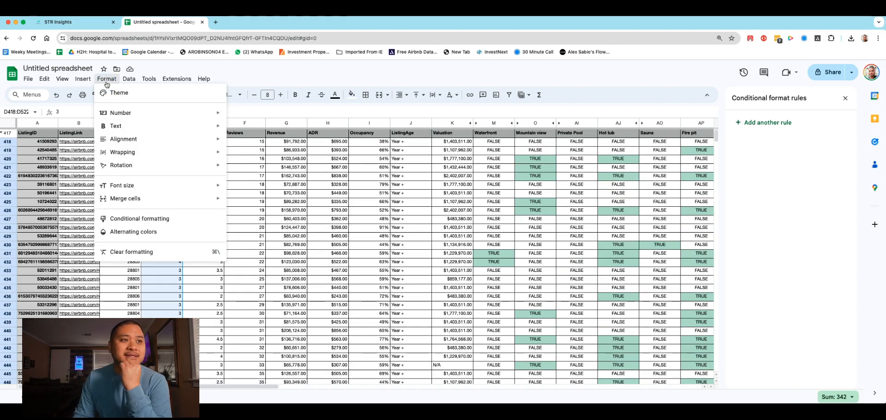
pyautogui.click(144, 217)
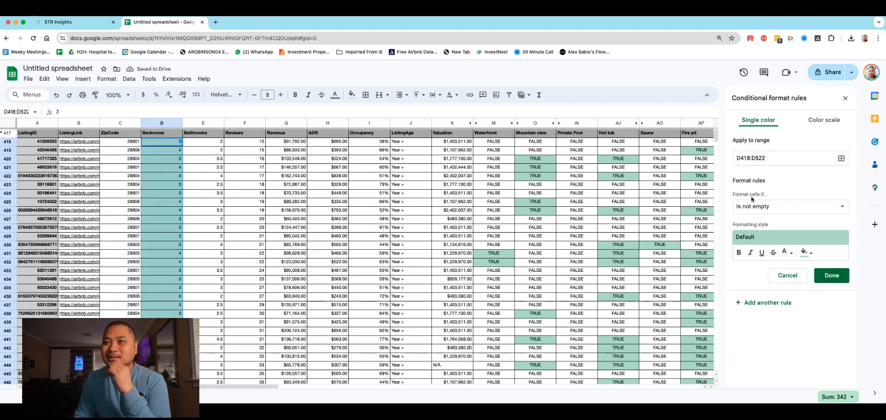
# Step: Set the rule to highlight cells whose text is exactly 4 in the default style and apply it
pyautogui.click(768, 206)
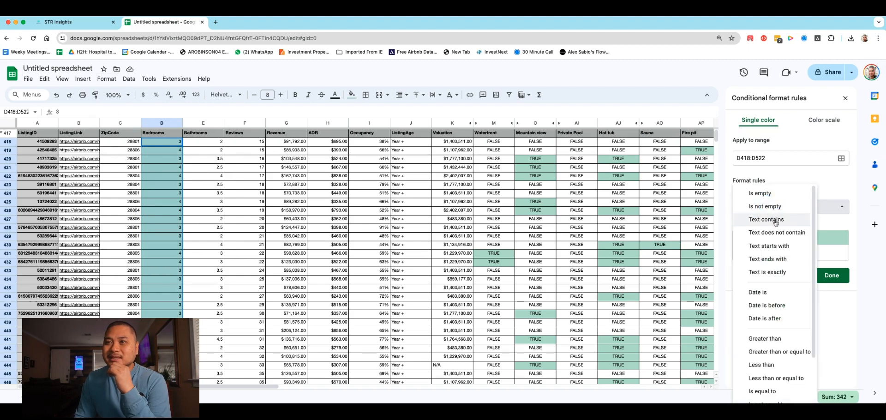
pyautogui.click(767, 271)
pyautogui.click(766, 225)
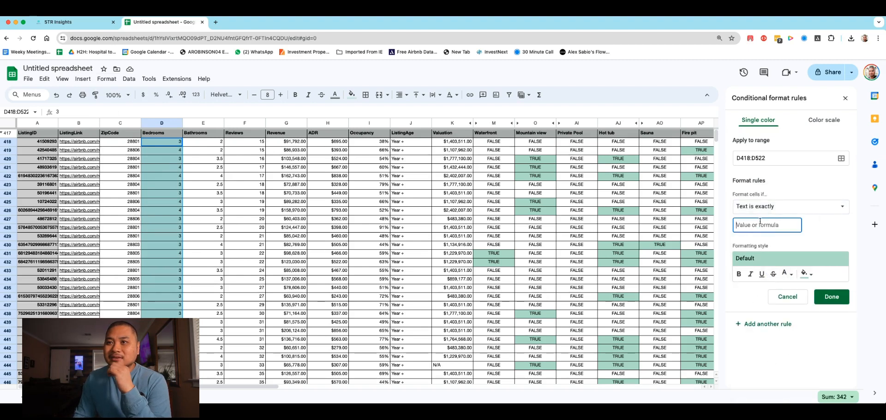
pyautogui.write('4')
pyautogui.click(830, 296)
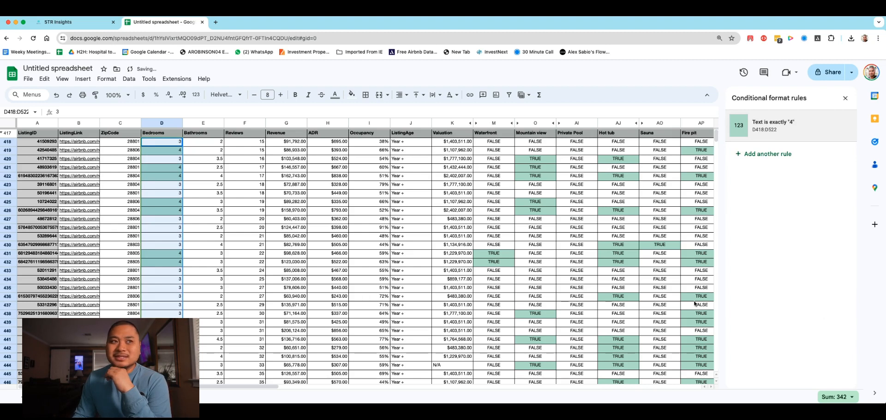
pyautogui.click(214, 270)
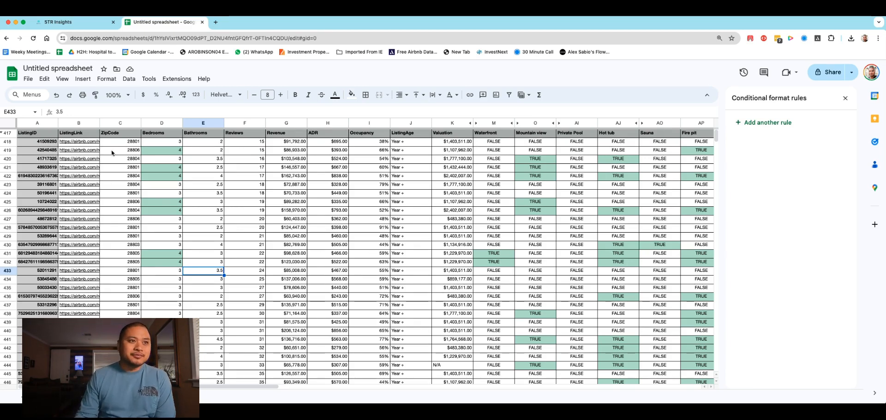
# Step: Sort the whole sheet by the ZipCode column in ascending order
pyautogui.scroll(-20, 132, 187)
pyautogui.scroll(20, 129, 218)
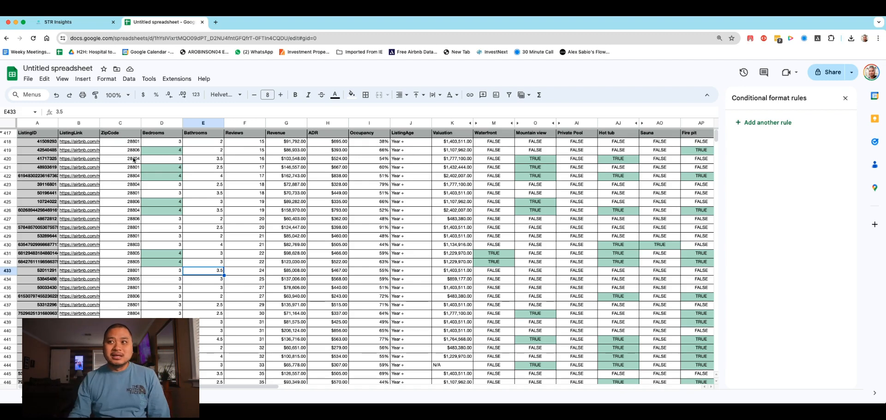
pyautogui.click(132, 123)
pyautogui.rightClick(135, 124)
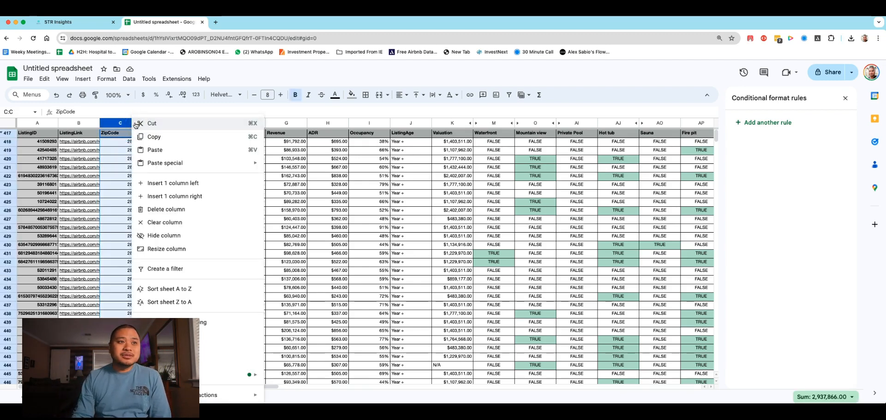
pyautogui.click(185, 286)
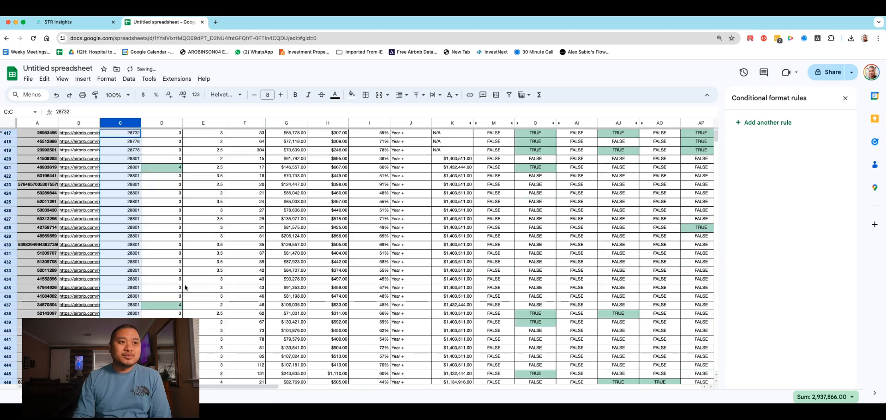
# Step: Hide rows 417 to 495, leaving the 28806 and N/A zip code listings in view
pyautogui.click(9, 133)
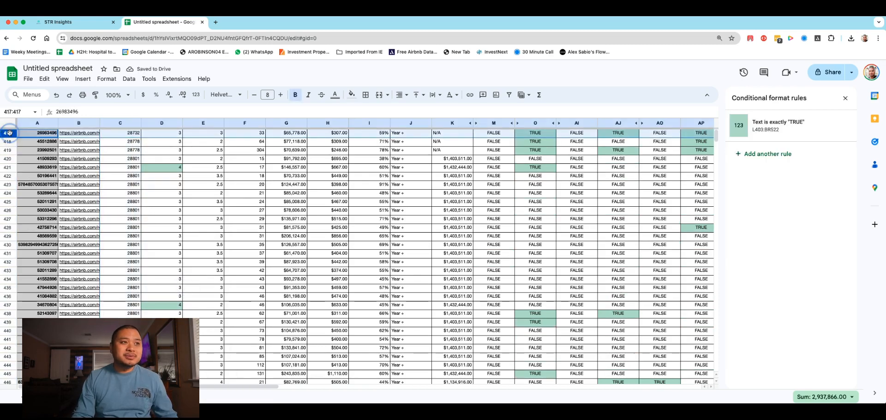
pyautogui.scroll(-6, 42, 159)
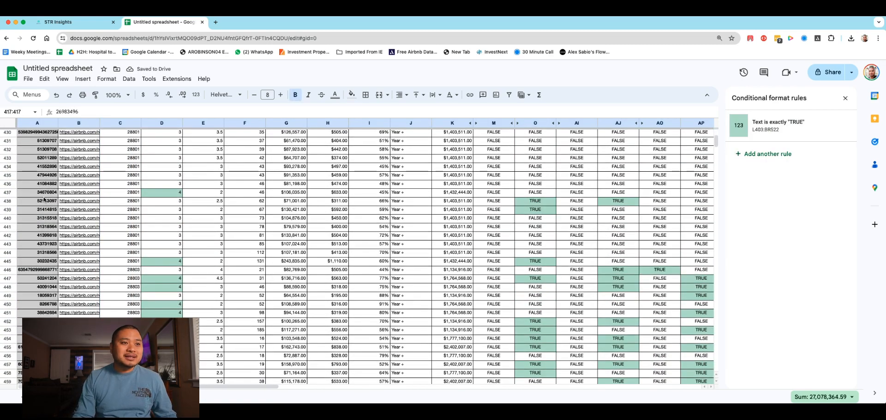
pyautogui.scroll(-9, 44, 198)
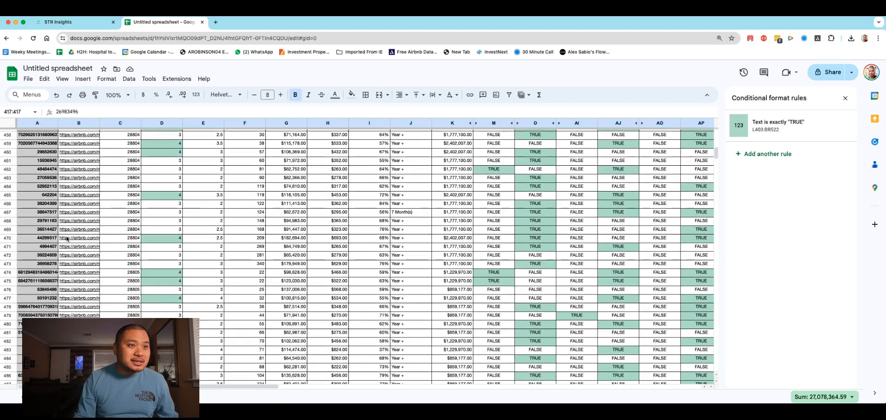
pyautogui.scroll(-3, 66, 238)
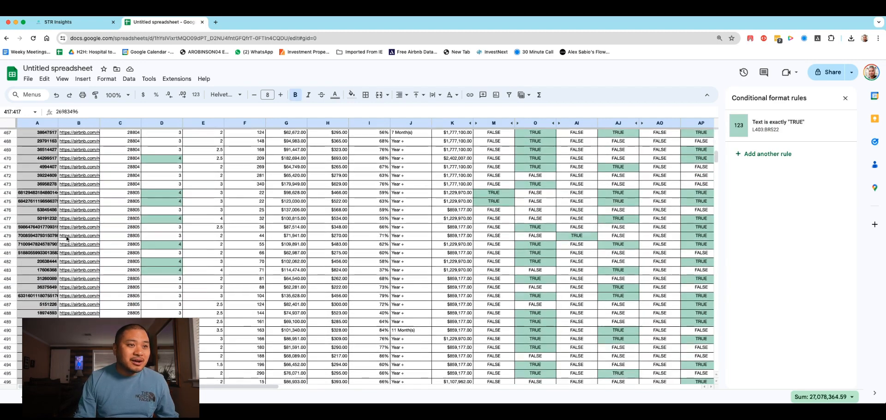
pyautogui.keyDown('shift'); pyautogui.click(12, 277); pyautogui.keyUp('shift')
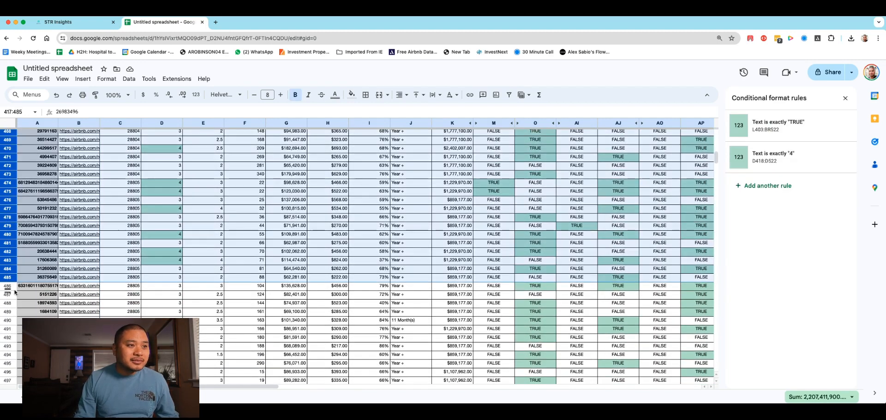
pyautogui.keyDown('shift'); pyautogui.click(9, 309); pyautogui.keyUp('shift')
pyautogui.hscroll(1, 48, 283)
pyautogui.scroll(-8, 48, 284)
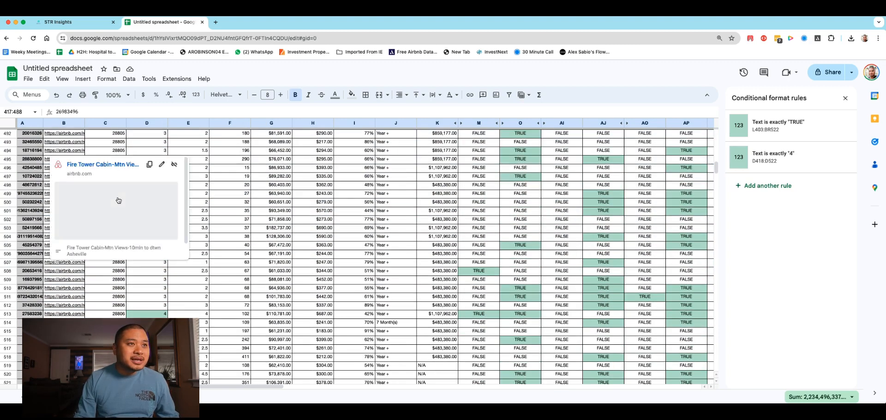
pyautogui.scroll(3, 46, 208)
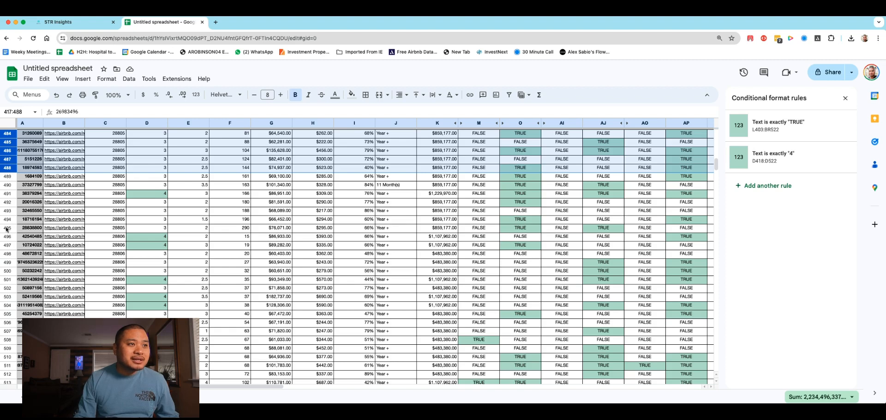
pyautogui.keyDown('shift'); pyautogui.click(6, 228); pyautogui.keyUp('shift')
pyautogui.rightClick(7, 228)
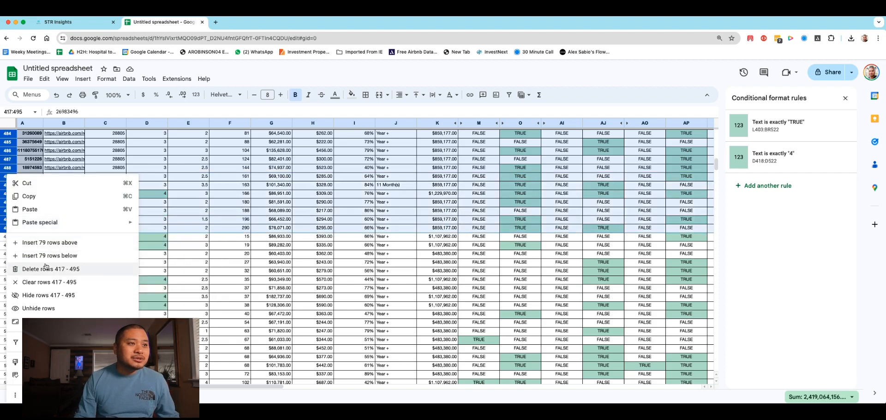
pyautogui.click(56, 295)
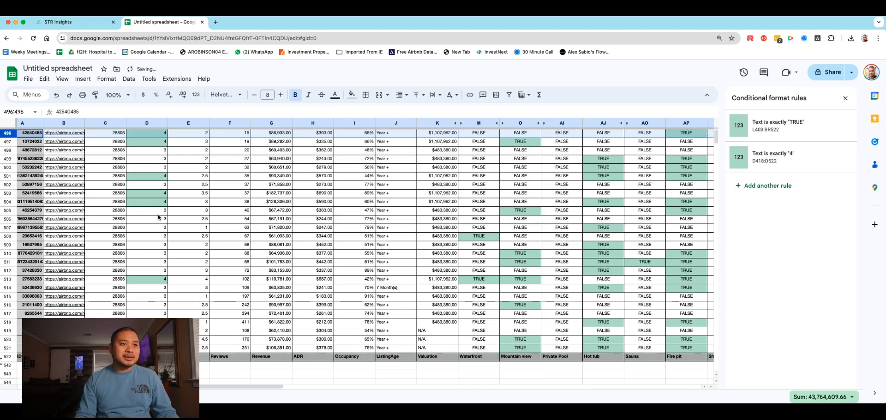
# Step: Hide rows 519 to 521, which have N/A zip codes, and move the header row directly above the 28806 listings
pyautogui.scroll(-4, 158, 217)
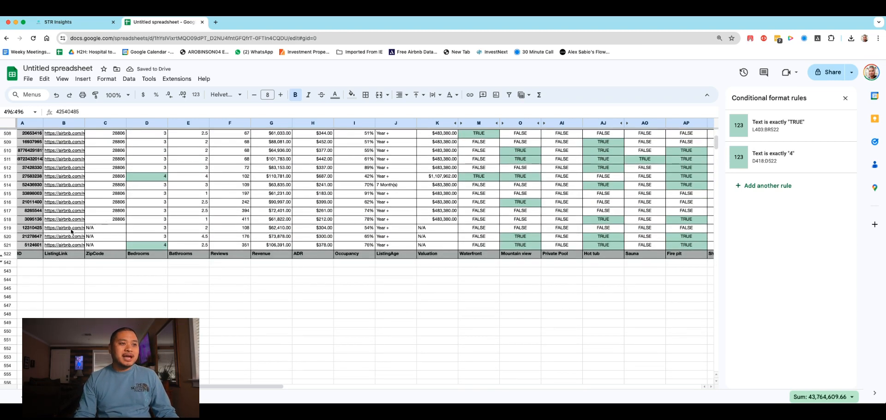
pyautogui.click(3, 255)
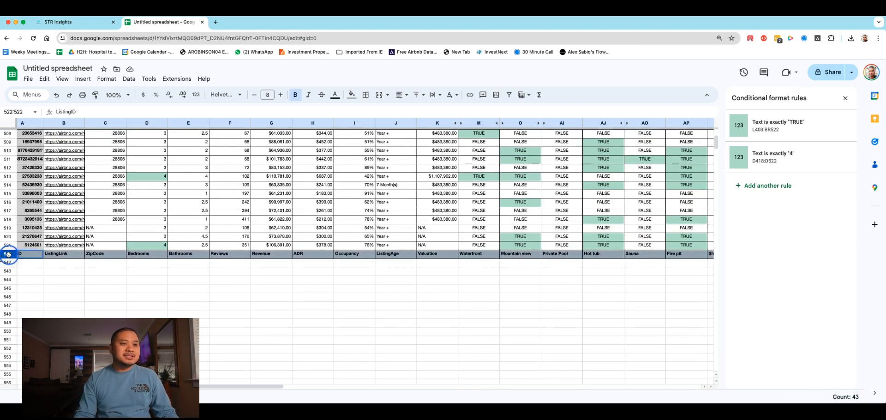
pyautogui.click(7, 229)
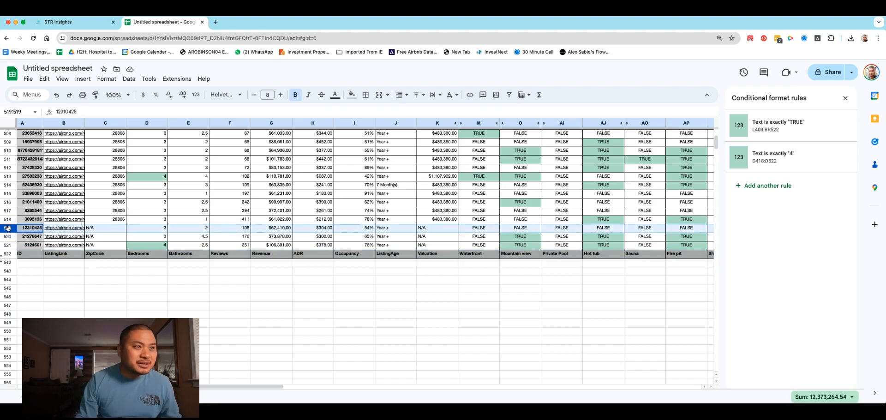
pyautogui.keyDown('shift'); pyautogui.click(8, 244); pyautogui.keyUp('shift')
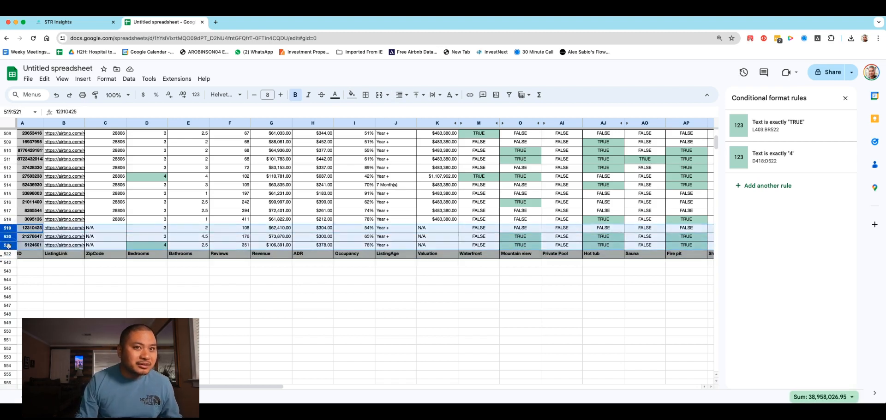
pyautogui.rightClick(8, 244)
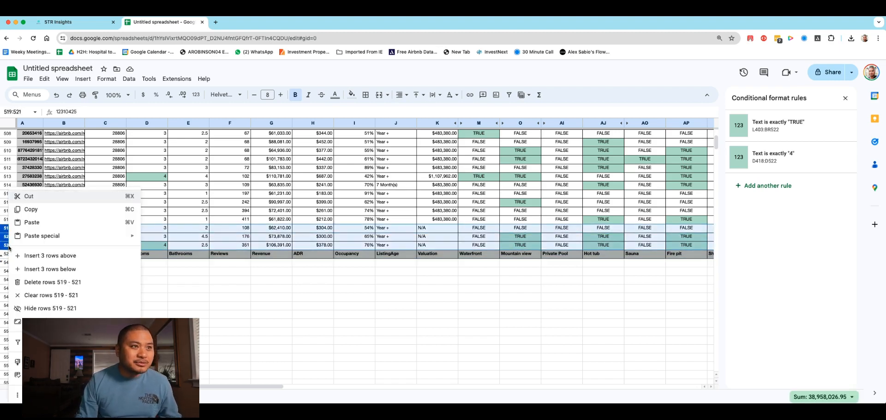
pyautogui.click(51, 308)
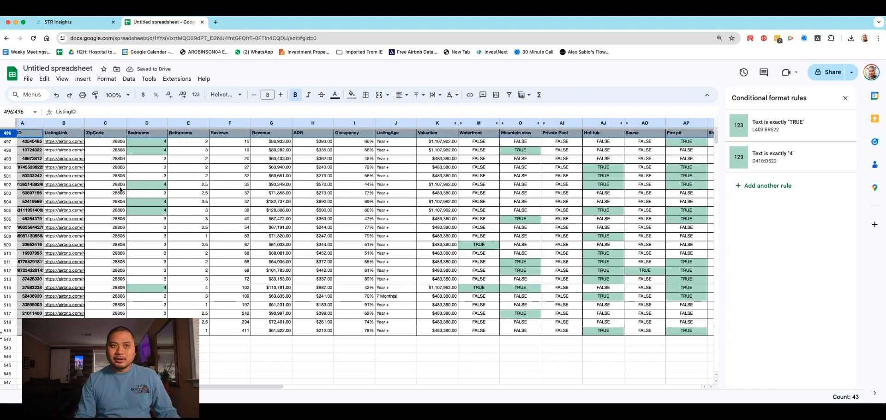
# Step: Narrow the columns from ZipCode through ListingAge to fit their headers so that more amenity columns fit on screen
pyautogui.moveTo(209, 123); pyautogui.dragTo(195, 123)
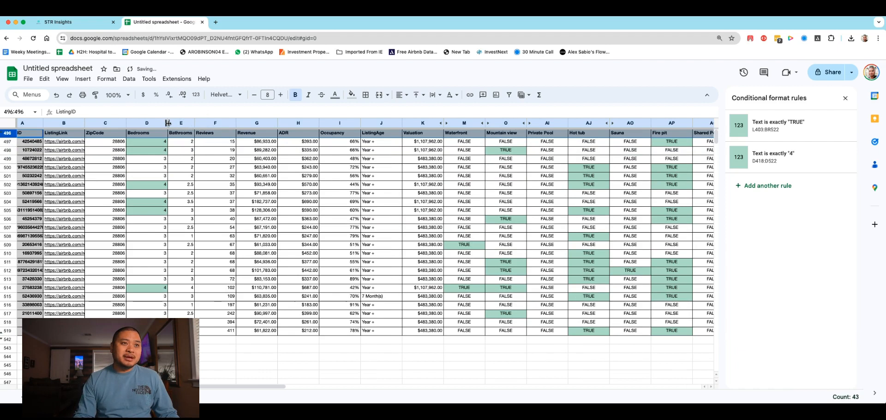
pyautogui.moveTo(126, 122)
pyautogui.mouseDown()
pyautogui.moveTo(111, 123)
pyautogui.moveTo(141, 123)
pyautogui.mouseUp()
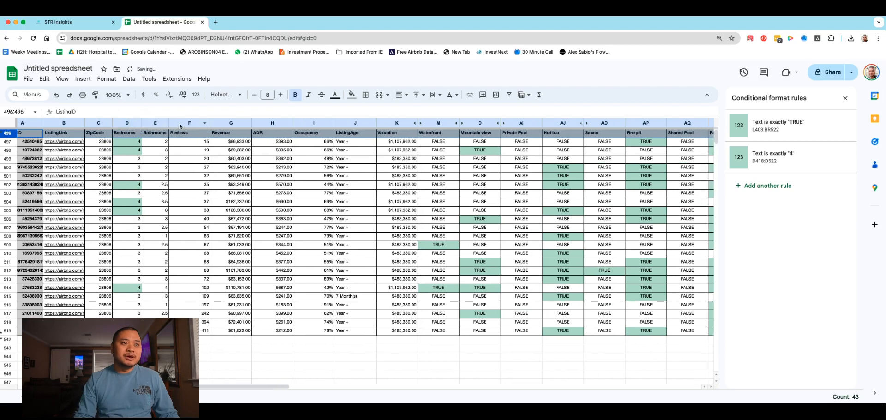
pyautogui.moveTo(210, 121); pyautogui.dragTo(259, 122)
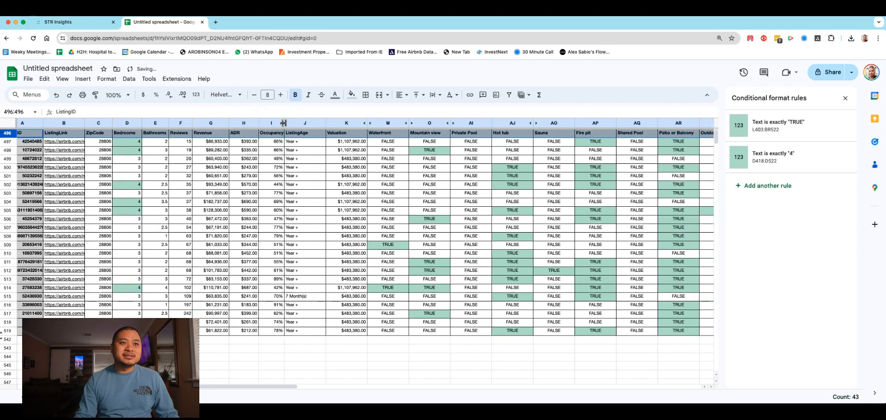
pyautogui.moveTo(325, 122); pyautogui.dragTo(352, 123)
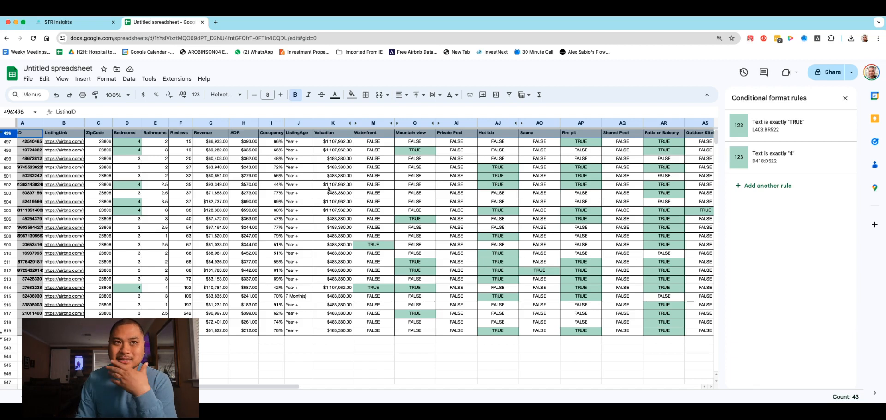
# Step: Hide the Valuation column
pyautogui.click(331, 123)
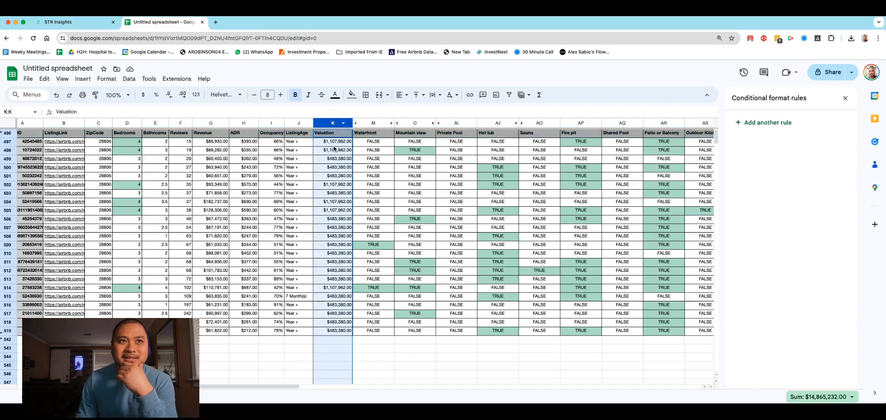
pyautogui.rightClick(330, 124)
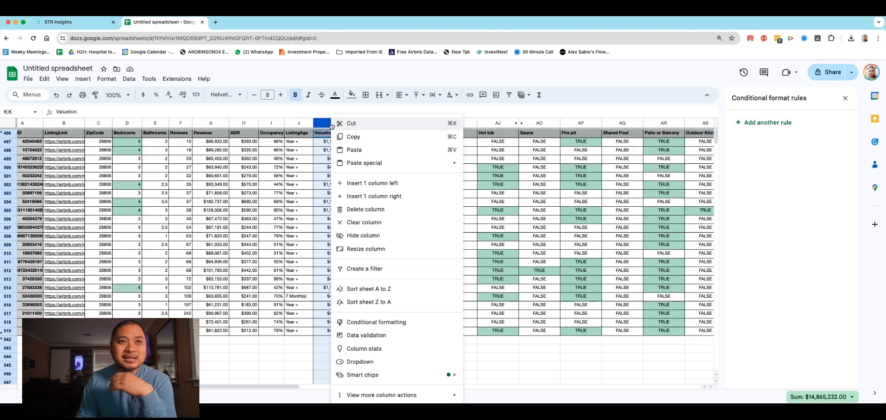
pyautogui.click(363, 236)
# Step: Sort the whole sheet by the Revenue column in descending order
pyautogui.moveTo(269, 386); pyautogui.dragTo(194, 385)
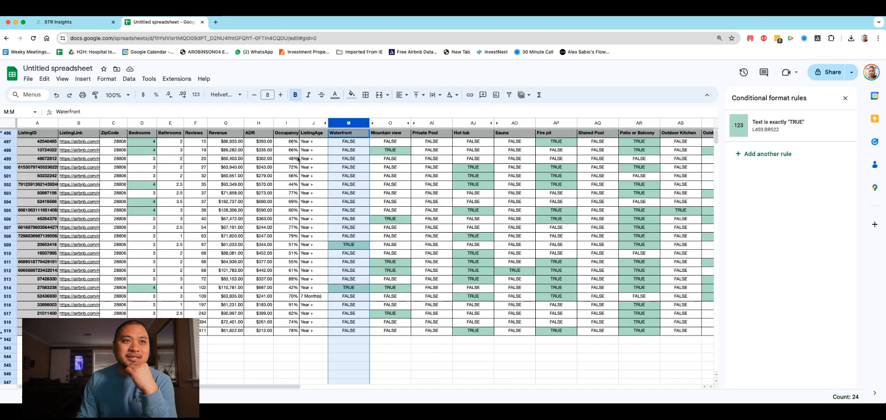
pyautogui.click(223, 126)
pyautogui.rightClick(230, 125)
pyautogui.click(268, 302)
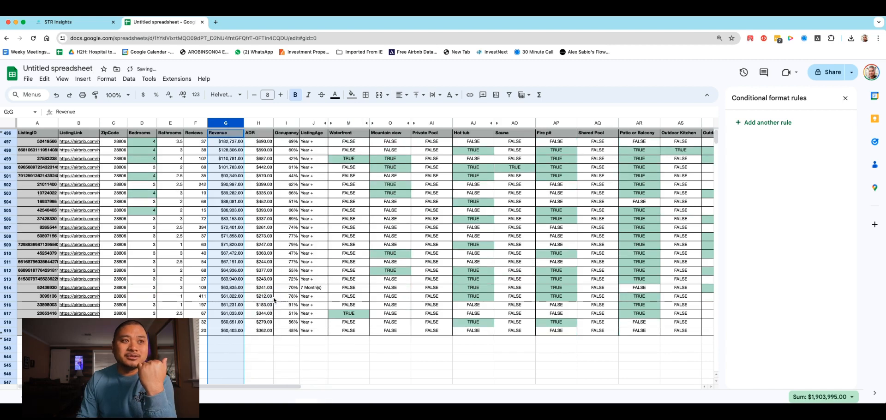
# Step: Review the bedroom counts of the highest-earning listings, and the top listing's revenue and amenity count in column BR
pyautogui.click(266, 385)
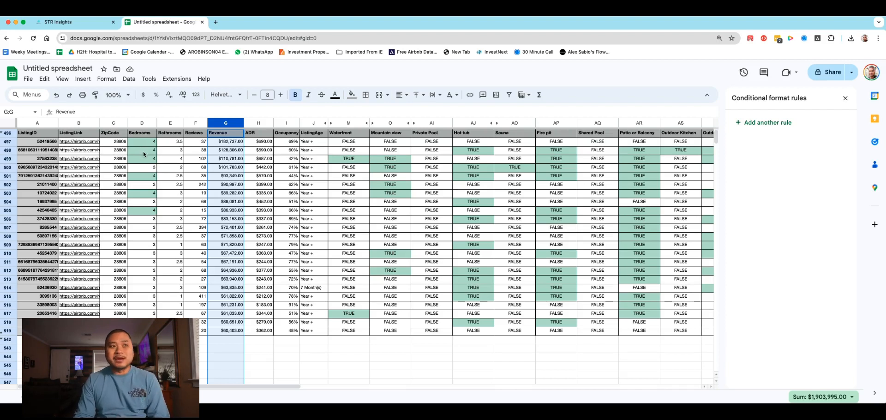
pyautogui.click(151, 175)
pyautogui.click(148, 187)
pyautogui.click(147, 203)
pyautogui.click(148, 220)
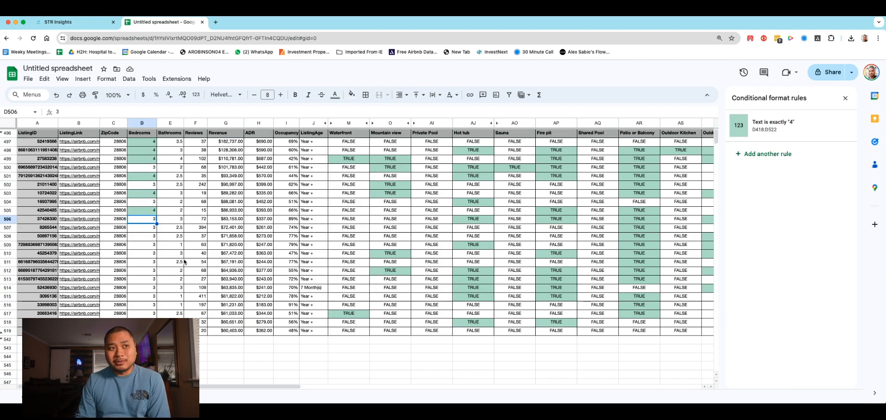
pyautogui.click(233, 143)
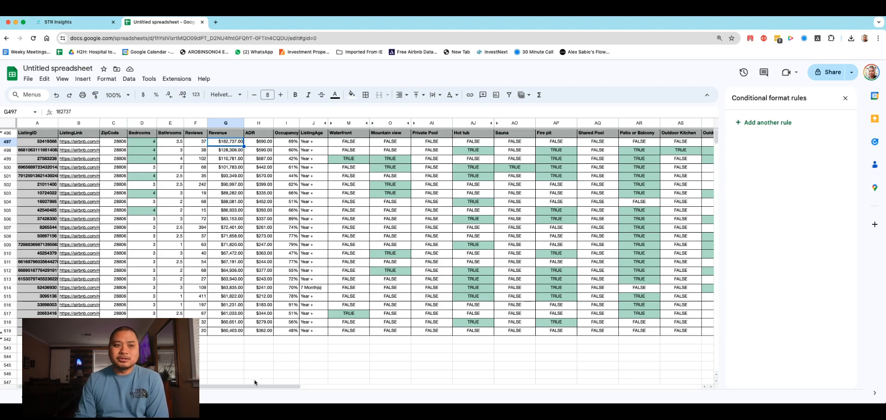
pyautogui.moveTo(257, 387); pyautogui.dragTo(699, 326)
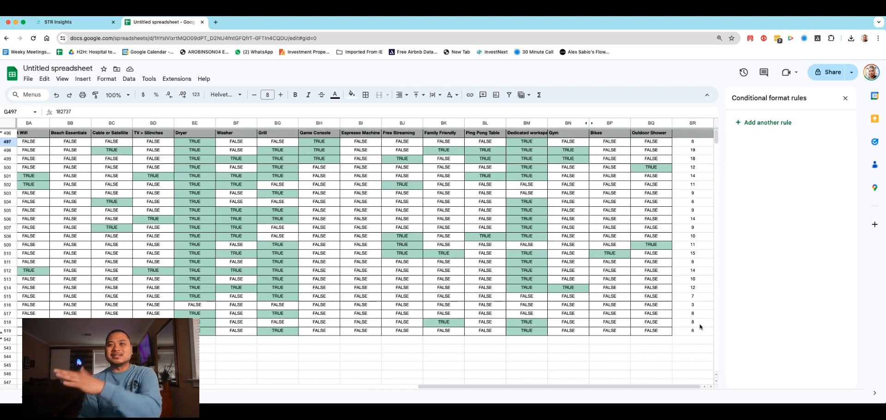
pyautogui.click(700, 143)
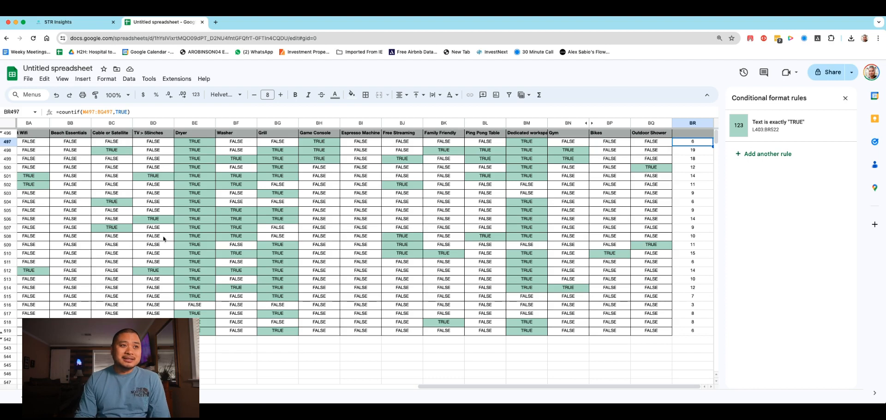
# Step: Hide the Beach Essentials column
pyautogui.click(69, 123)
pyautogui.rightClick(70, 123)
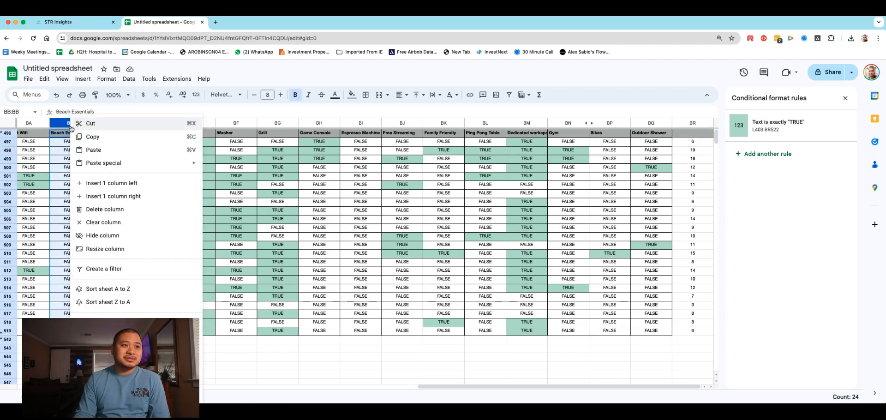
pyautogui.click(102, 236)
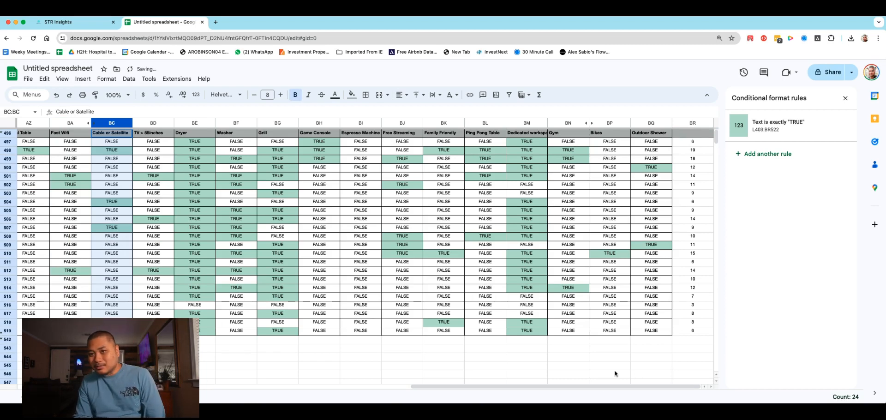
# Step: Open the top-revenue listing's Airbnb link from row 497 and look over its photos and property details
pyautogui.moveTo(680, 386); pyautogui.dragTo(251, 403)
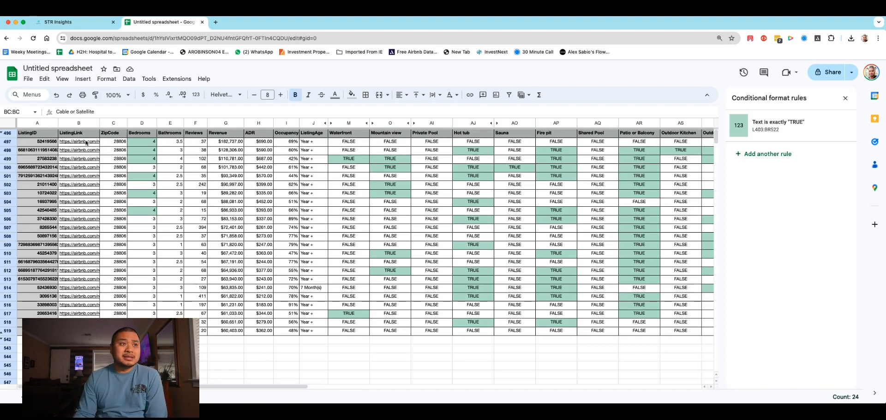
pyautogui.moveTo(85, 143)
pyautogui.click(95, 159)
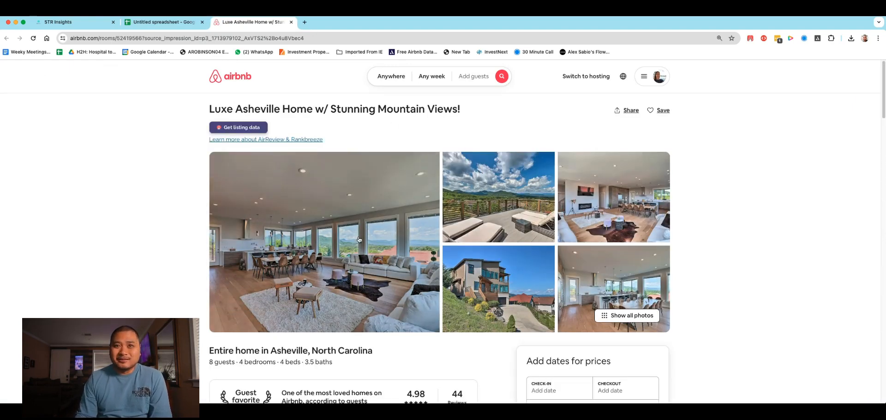
pyautogui.scroll(-3, 437, 244)
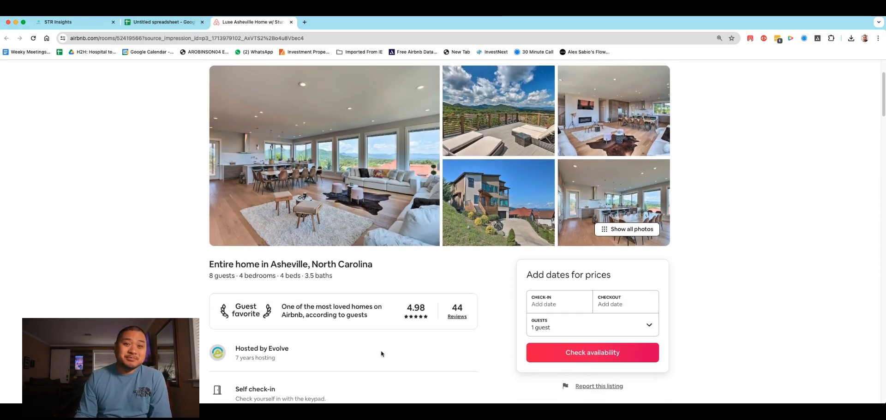
pyautogui.scroll(2, 336, 235)
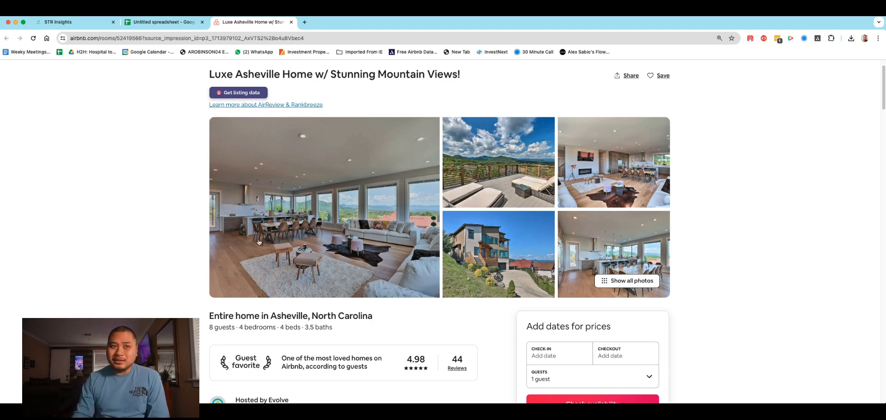
pyautogui.scroll(1, 338, 268)
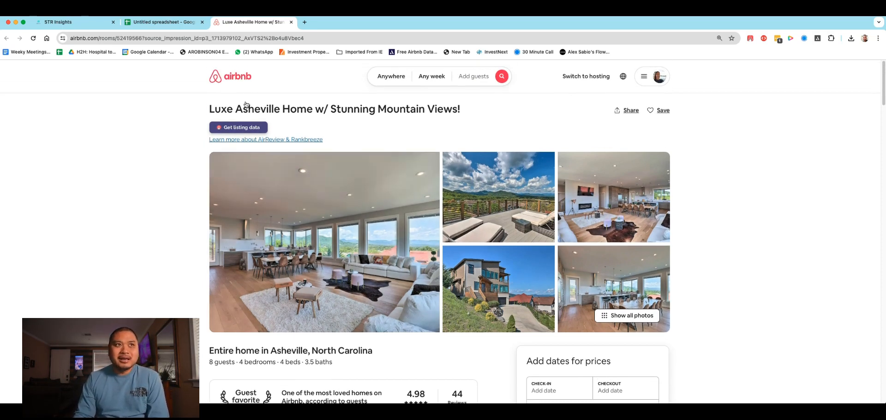
# Step: Return to the spreadsheet and examine the amenity counts of the four highest-revenue listings in BR497:BR500
pyautogui.click(162, 23)
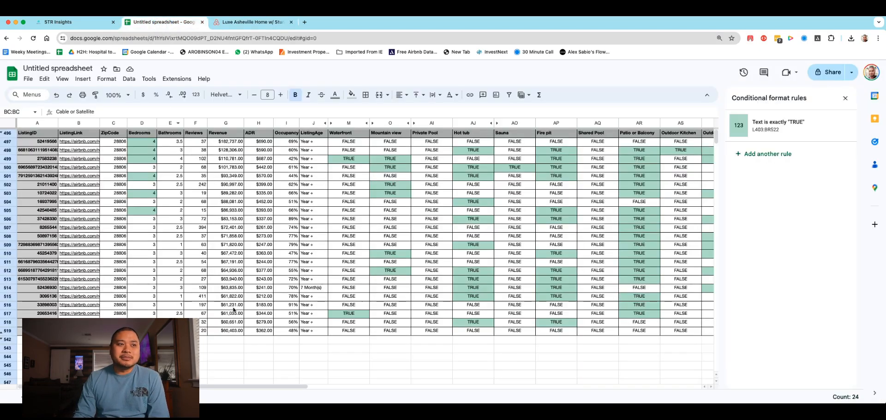
pyautogui.click(279, 387)
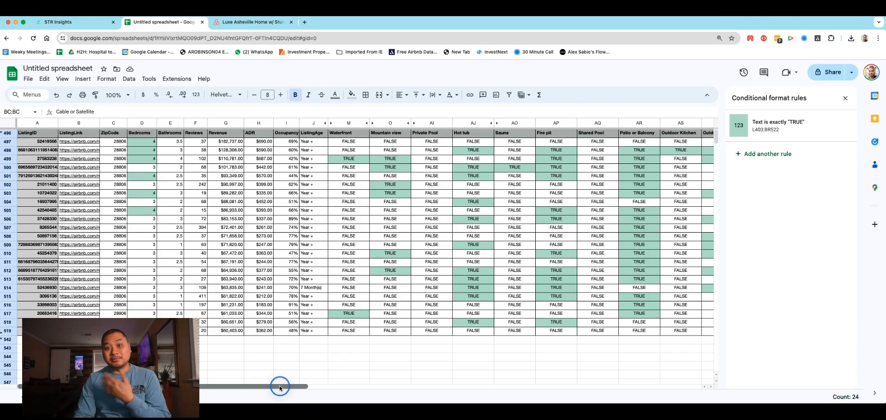
pyautogui.moveTo(280, 387); pyautogui.dragTo(693, 367)
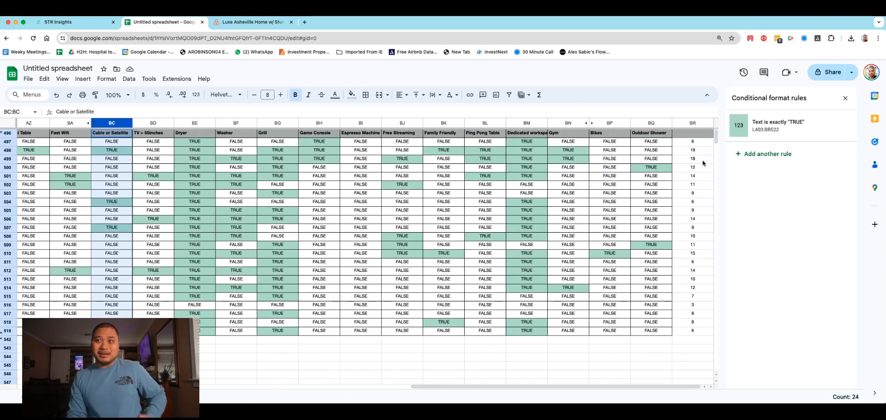
pyautogui.click(692, 143)
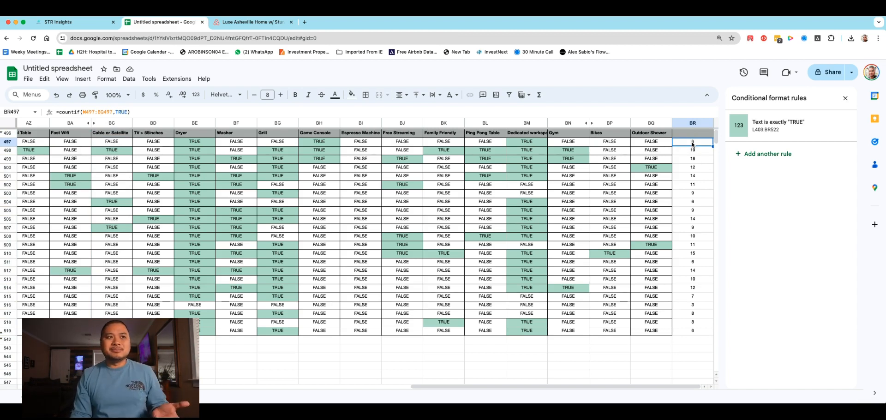
pyautogui.click(693, 150)
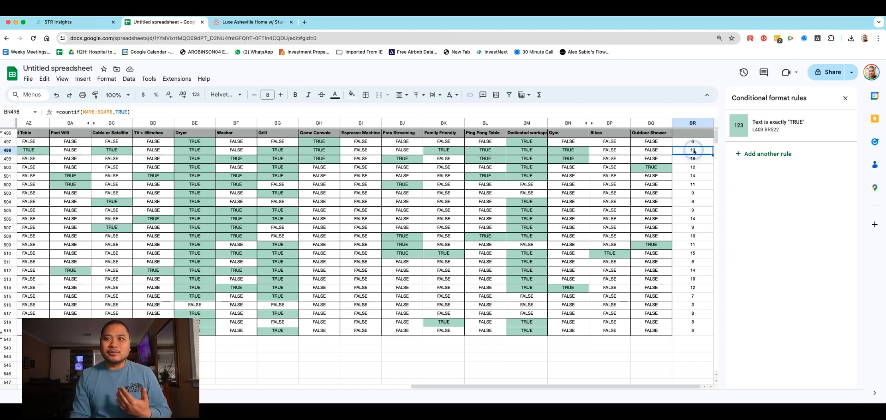
pyautogui.click(696, 160)
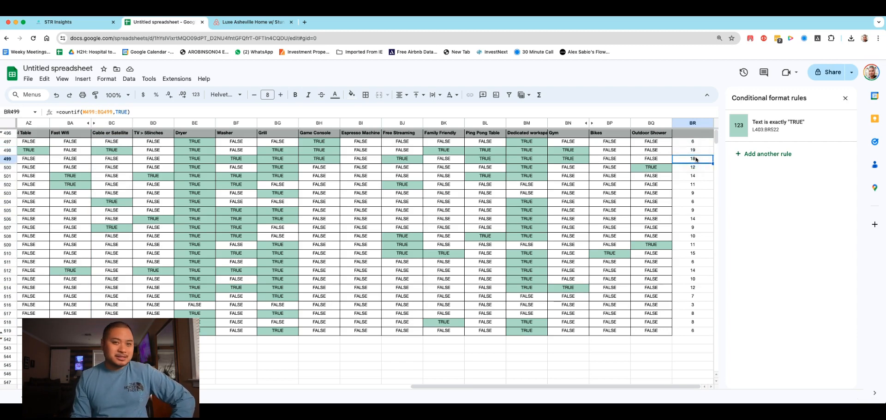
pyautogui.click(696, 167)
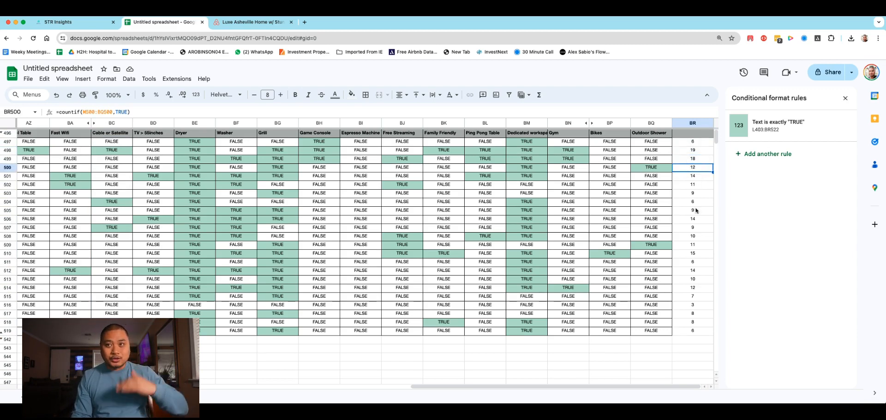
# Step: Open the Airbnb page of the second-highest-revenue listing from its link in row 498
pyautogui.click(669, 387)
pyautogui.moveTo(669, 387); pyautogui.dragTo(264, 367)
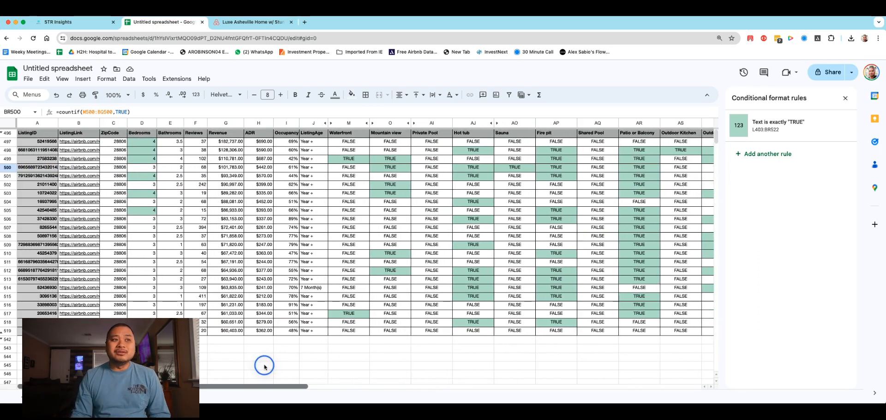
pyautogui.click(83, 151)
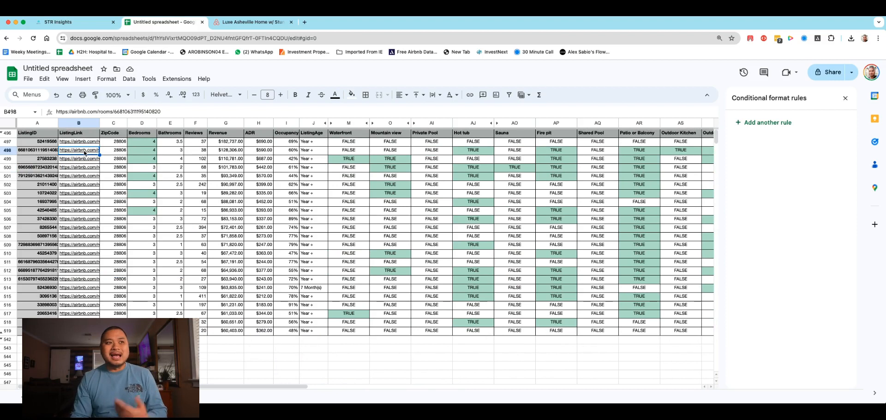
pyautogui.moveTo(86, 150)
pyautogui.click(90, 164)
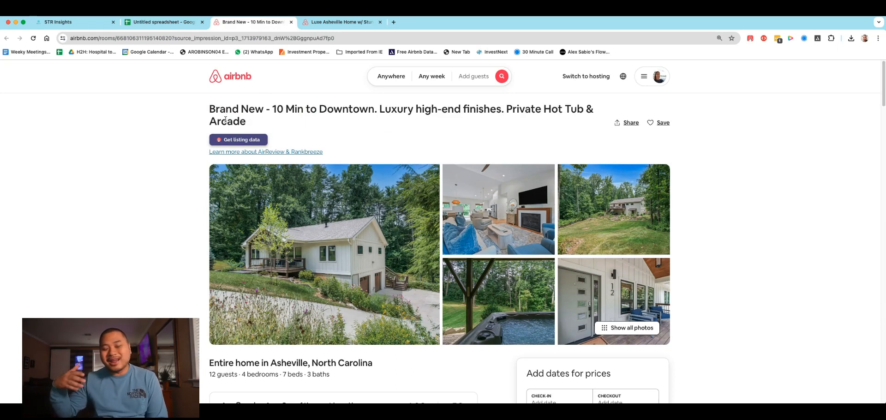
pyautogui.scroll(-1, 356, 241)
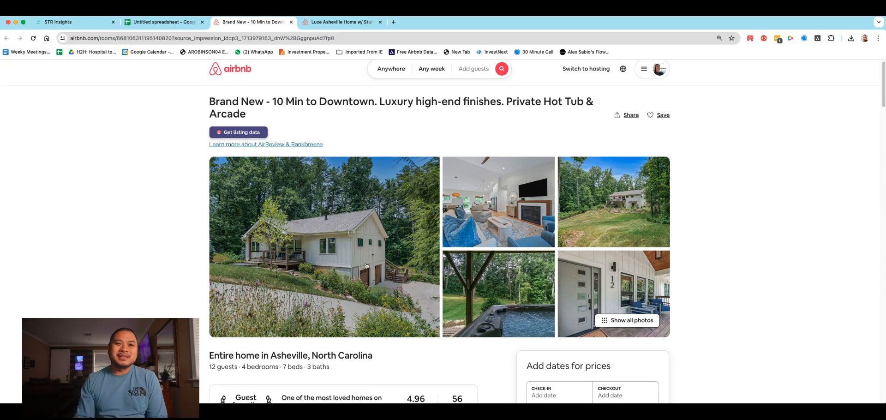
# Step: Open the listing's full photo gallery and examine its living spaces, bedrooms, entertainment amenities and outdoor areas through to the last photo
pyautogui.click(350, 222)
pyautogui.scroll(-5, 459, 225)
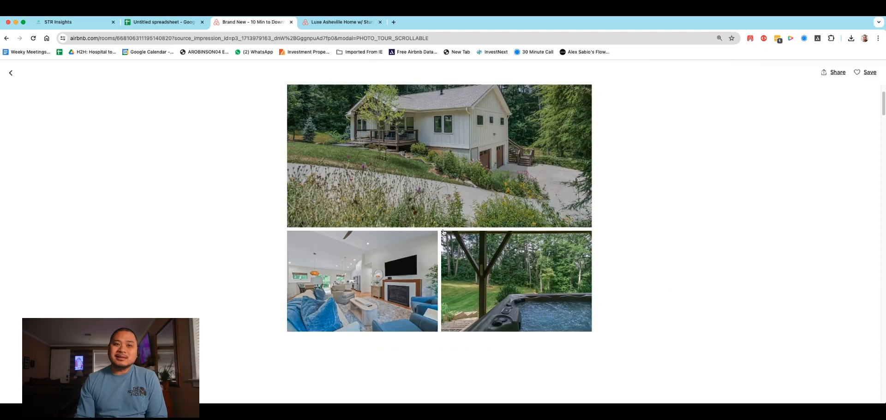
pyautogui.scroll(-3, 442, 232)
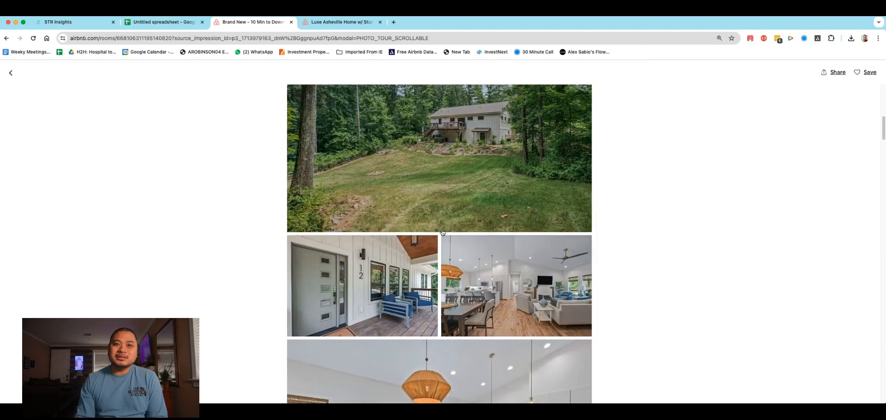
pyautogui.scroll(-2, 425, 223)
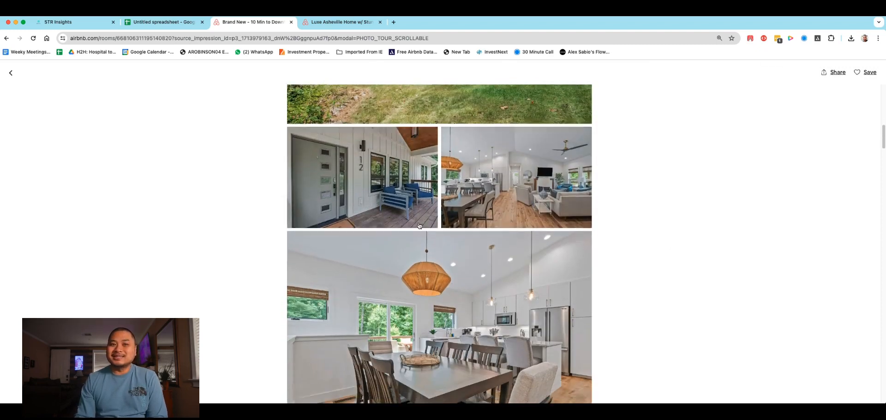
pyautogui.scroll(-4, 416, 216)
pyautogui.scroll(-6, 378, 130)
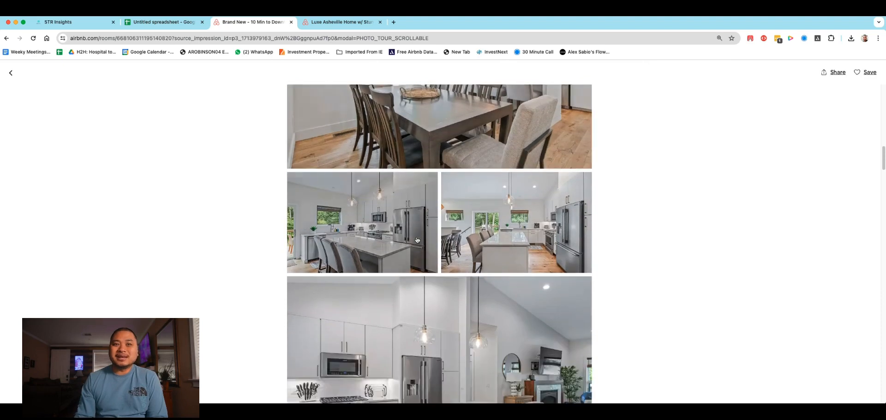
pyautogui.scroll(-3, 416, 240)
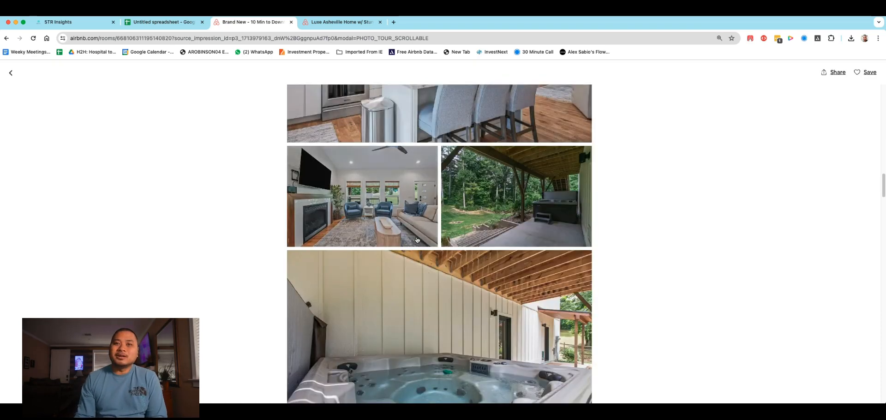
pyautogui.scroll(2, 417, 239)
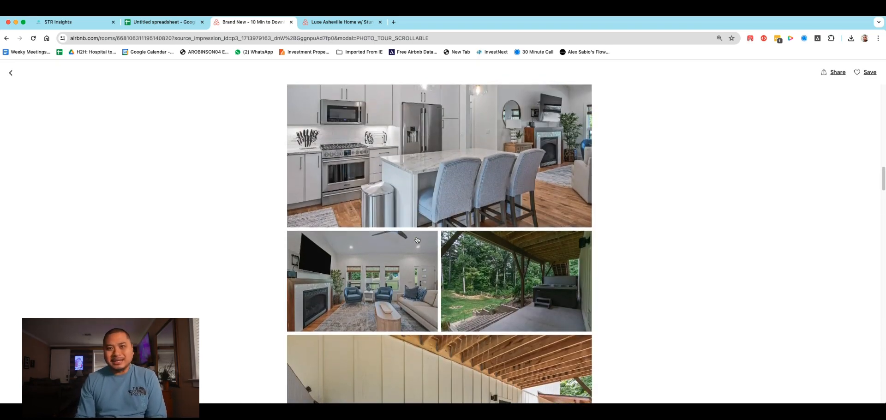
pyautogui.scroll(-5, 417, 239)
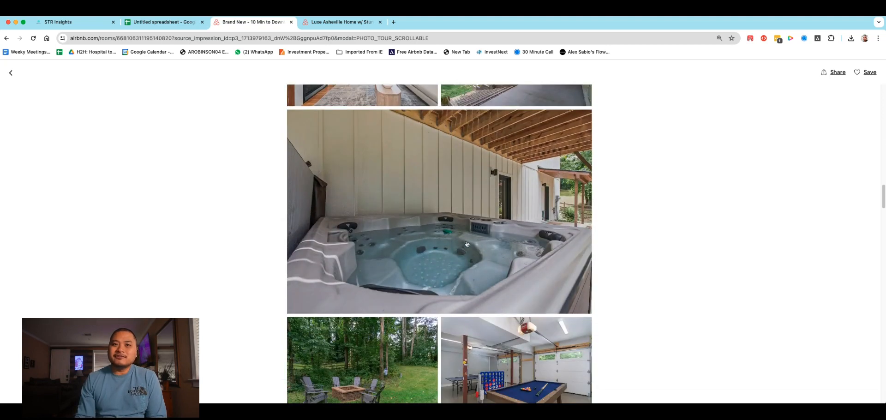
pyautogui.scroll(-1, 467, 243)
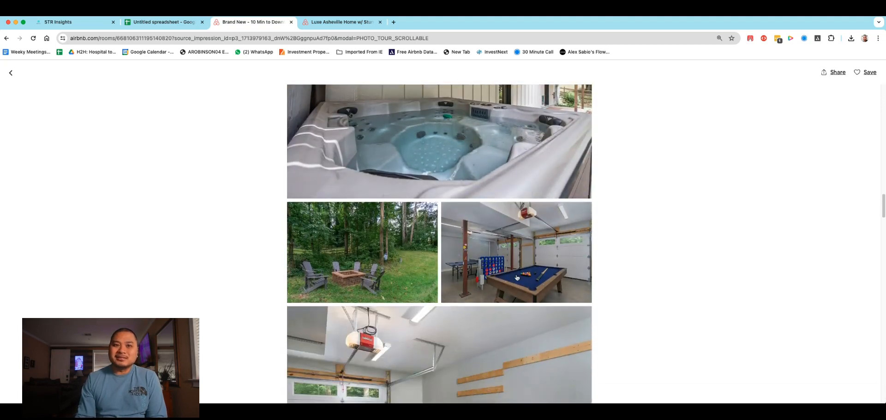
pyautogui.scroll(-2, 508, 214)
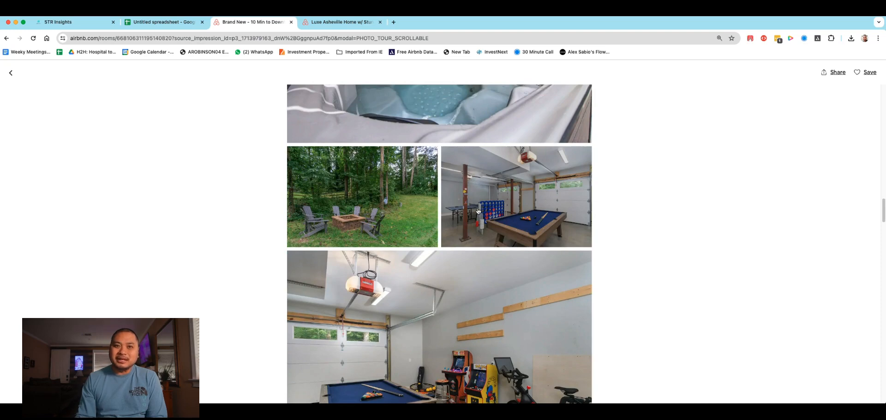
pyautogui.scroll(-5, 476, 221)
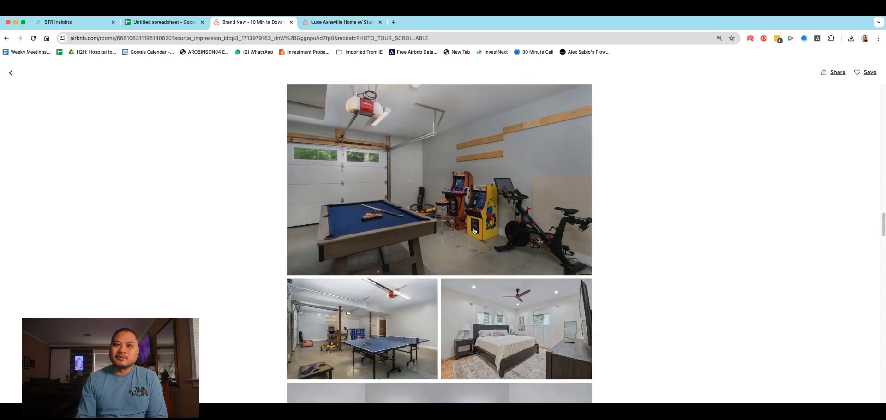
pyautogui.scroll(-13, 542, 245)
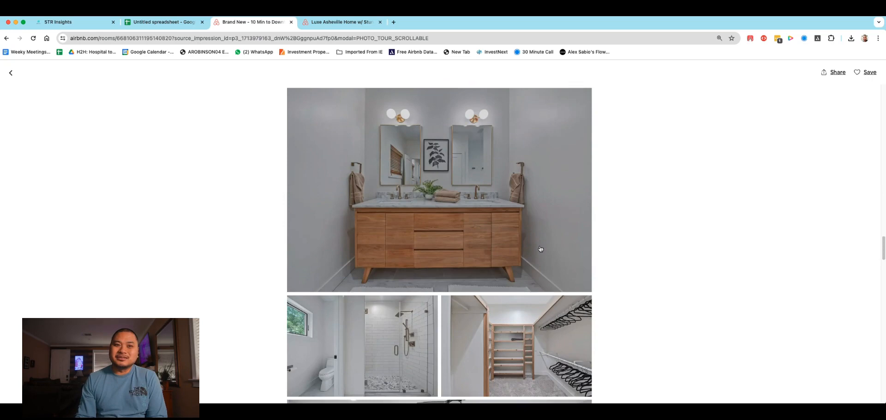
pyautogui.scroll(-15, 541, 249)
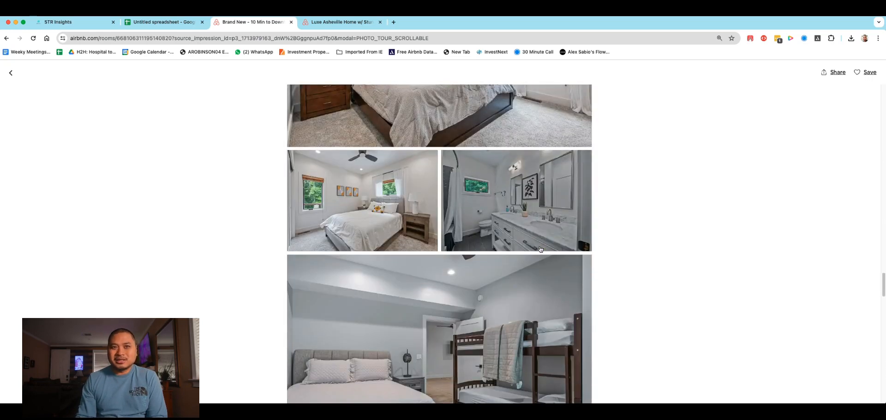
pyautogui.scroll(-7, 540, 249)
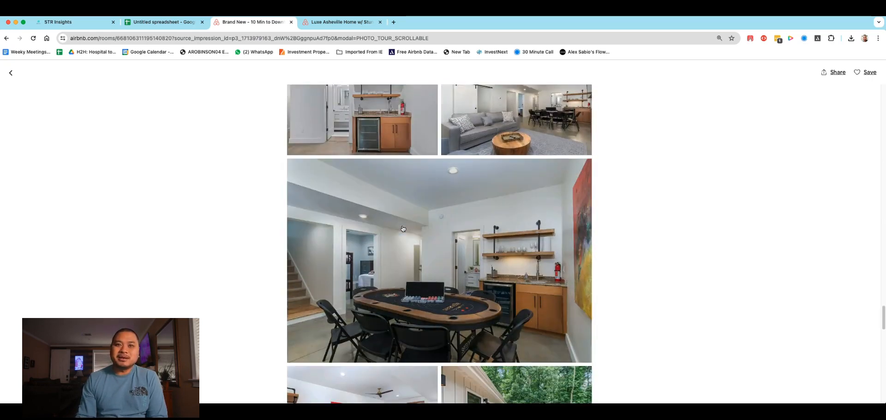
pyautogui.scroll(-3, 457, 240)
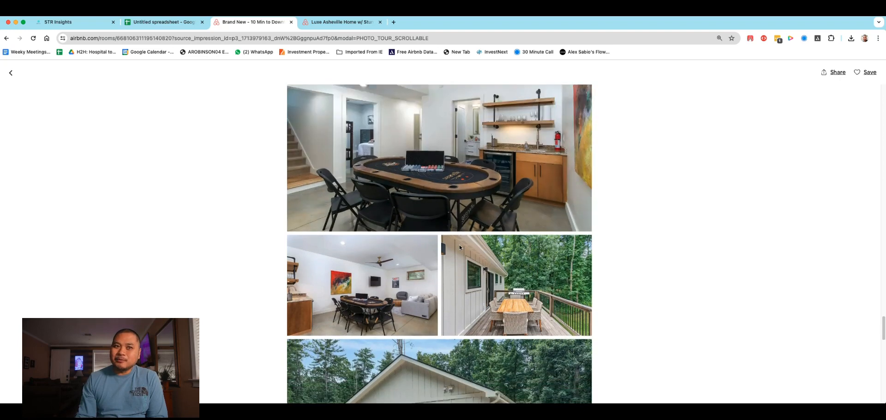
pyautogui.scroll(-7, 459, 247)
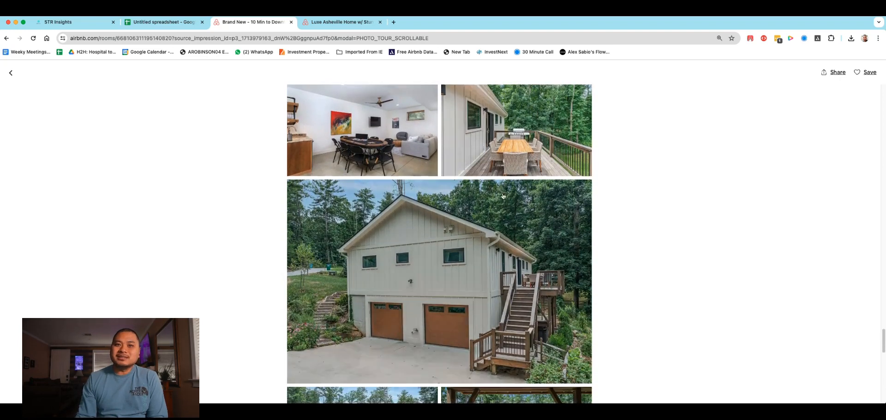
pyautogui.scroll(-4, 500, 200)
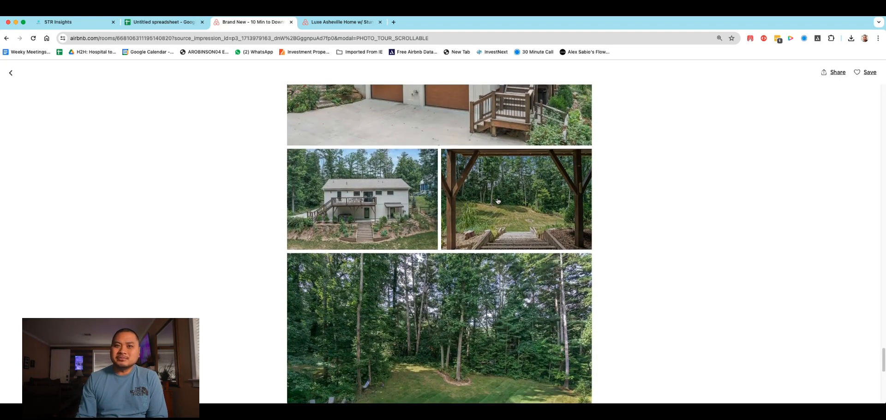
pyautogui.scroll(-4, 461, 217)
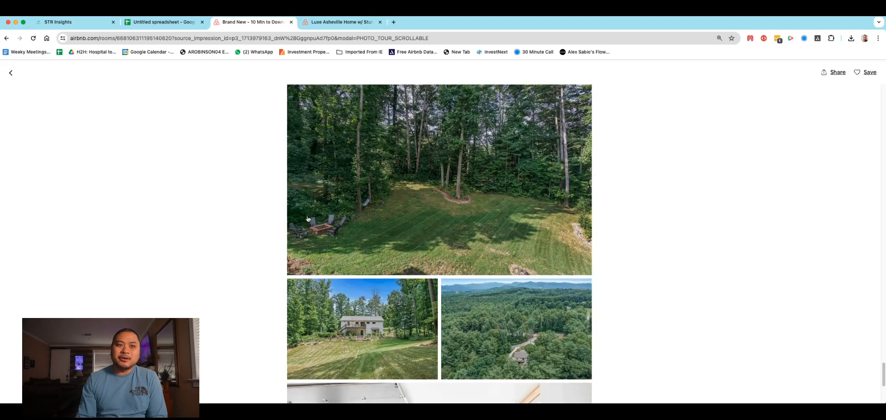
pyautogui.scroll(-2, 449, 209)
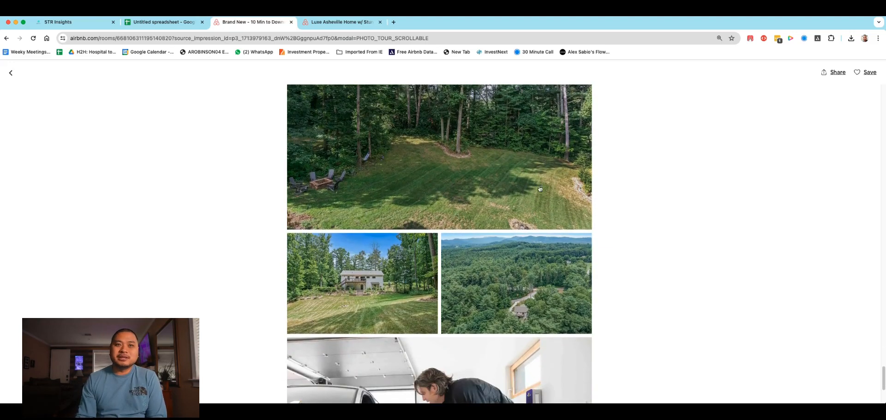
pyautogui.scroll(-1, 444, 204)
pyautogui.scroll(-5, 489, 169)
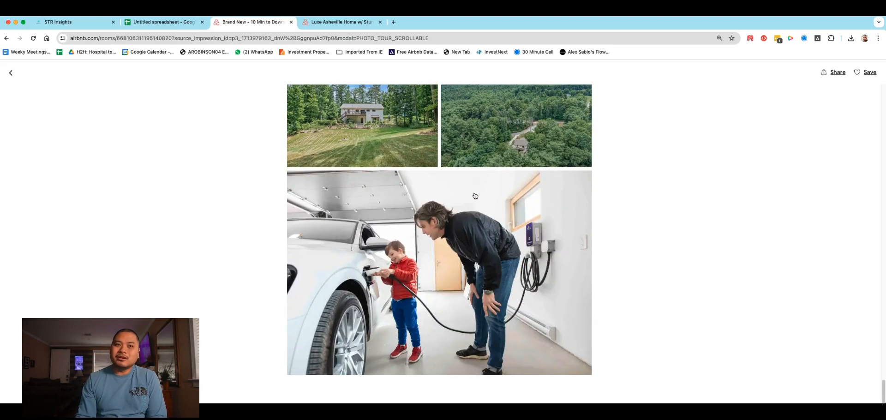
# Step: Return to the spreadsheet and check row 498's listing under the TV > 55inches, Pool Table and EV charger columns
pyautogui.click(144, 23)
pyautogui.moveTo(278, 388); pyautogui.dragTo(702, 328)
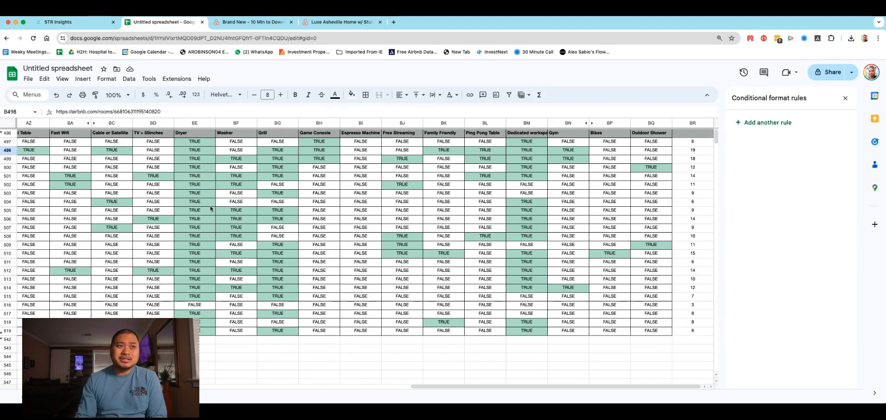
pyautogui.click(153, 122)
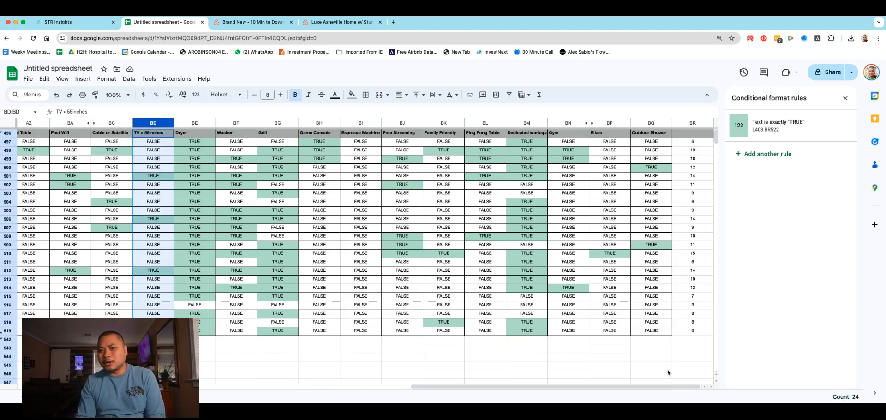
pyautogui.moveTo(669, 386); pyautogui.dragTo(570, 386)
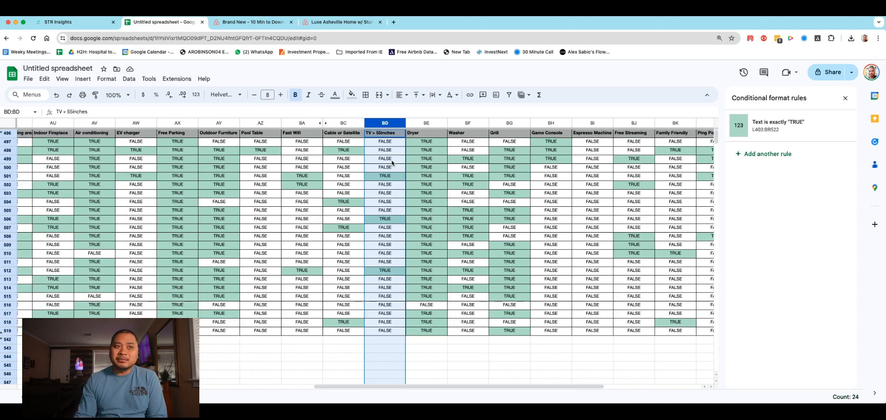
pyautogui.click(264, 151)
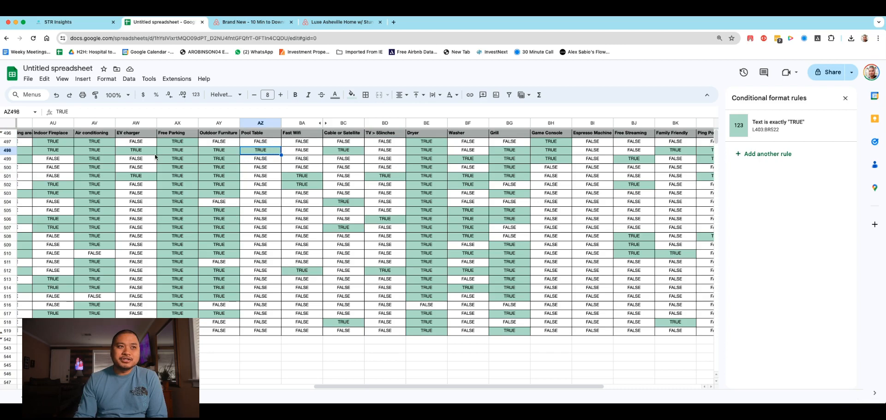
pyautogui.moveTo(338, 389); pyautogui.dragTo(252, 381)
pyautogui.click(344, 151)
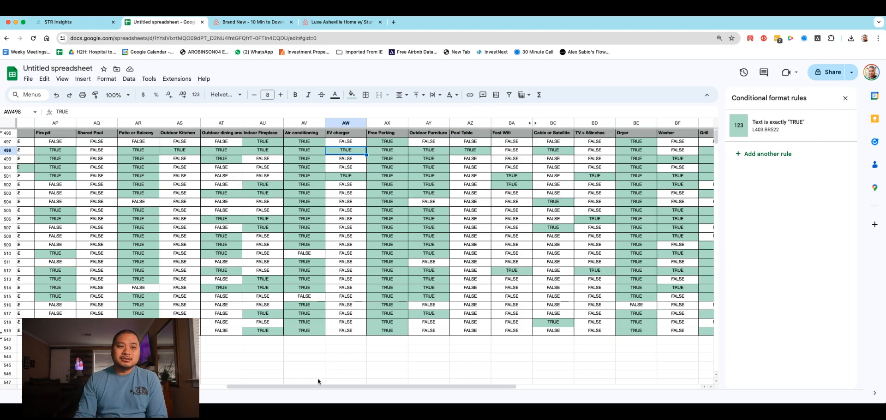
# Step: Review the amenity totals in column BR and compare the individual amenity columns across the listings
pyautogui.moveTo(319, 386); pyautogui.dragTo(522, 384)
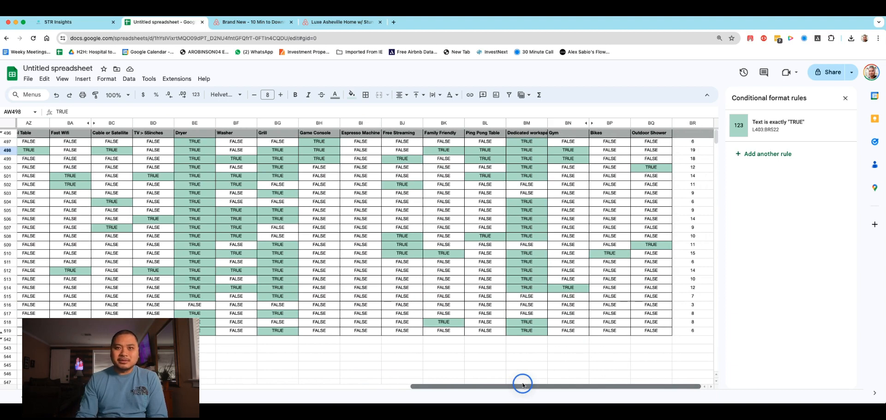
pyautogui.moveTo(523, 385); pyautogui.dragTo(522, 385)
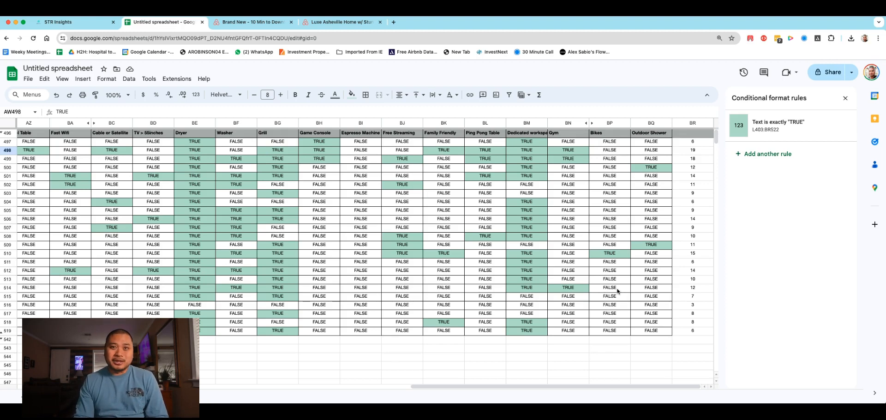
pyautogui.moveTo(690, 386); pyautogui.dragTo(491, 376)
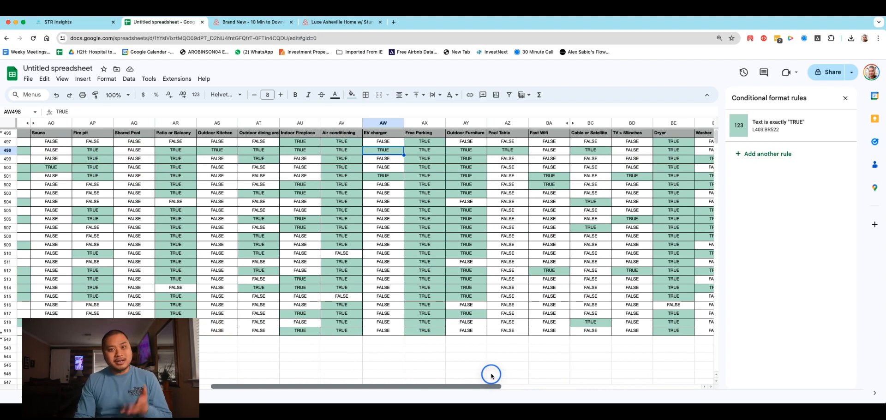